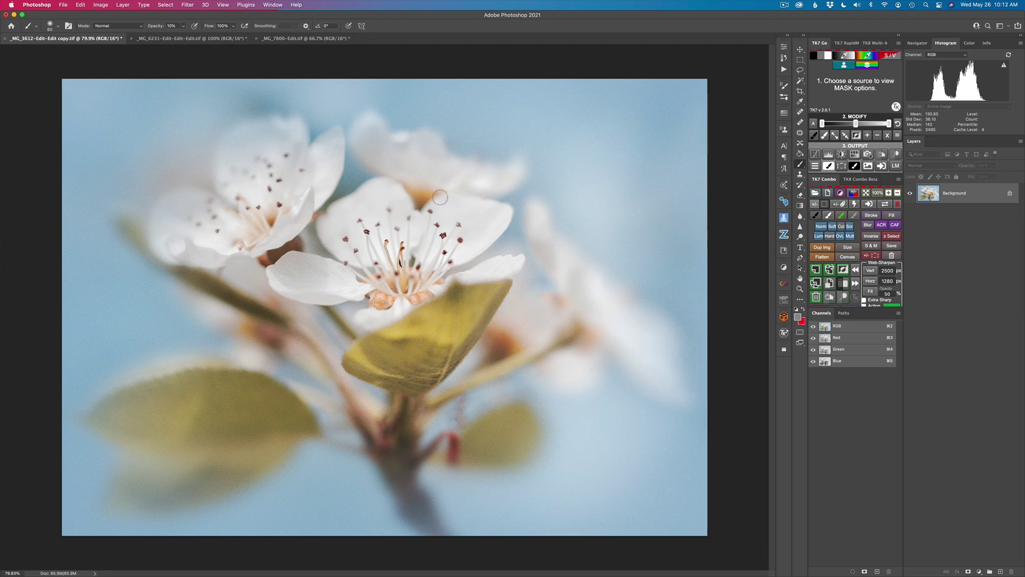
Look through the pink anemone and yellow flower images, ending back on the white blossom image
left_click(191, 40)
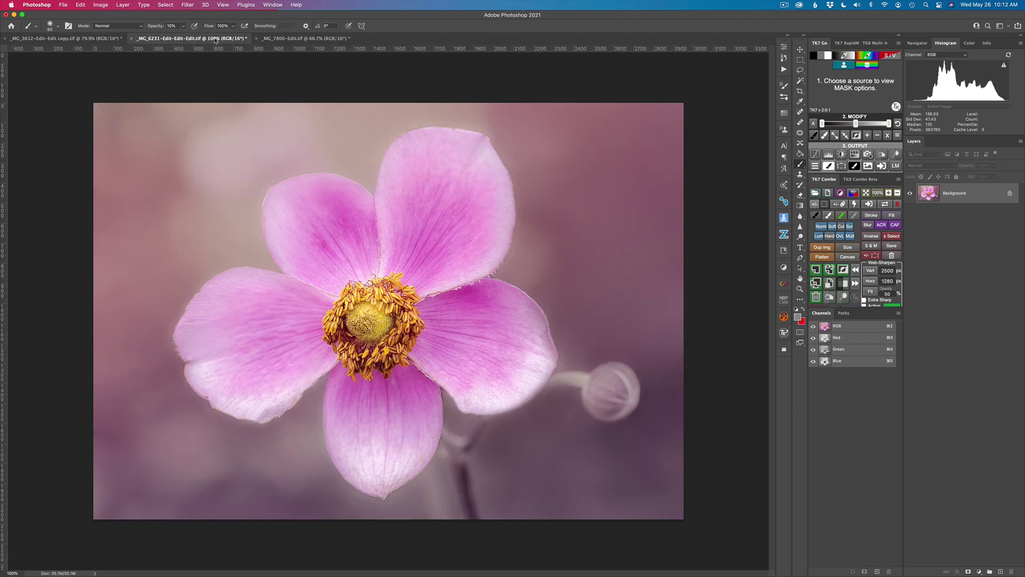
left_click(313, 39)
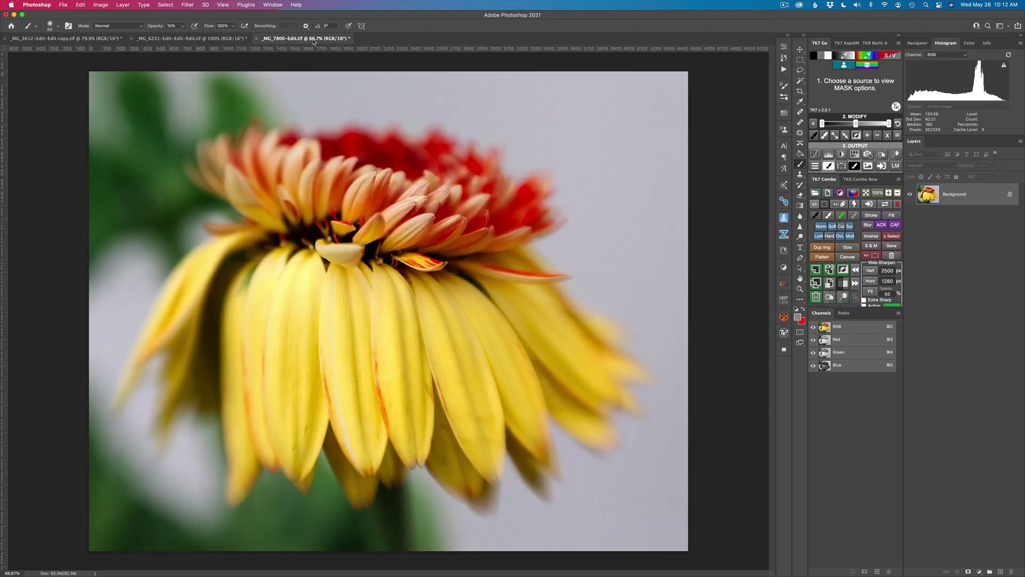
left_click(94, 39)
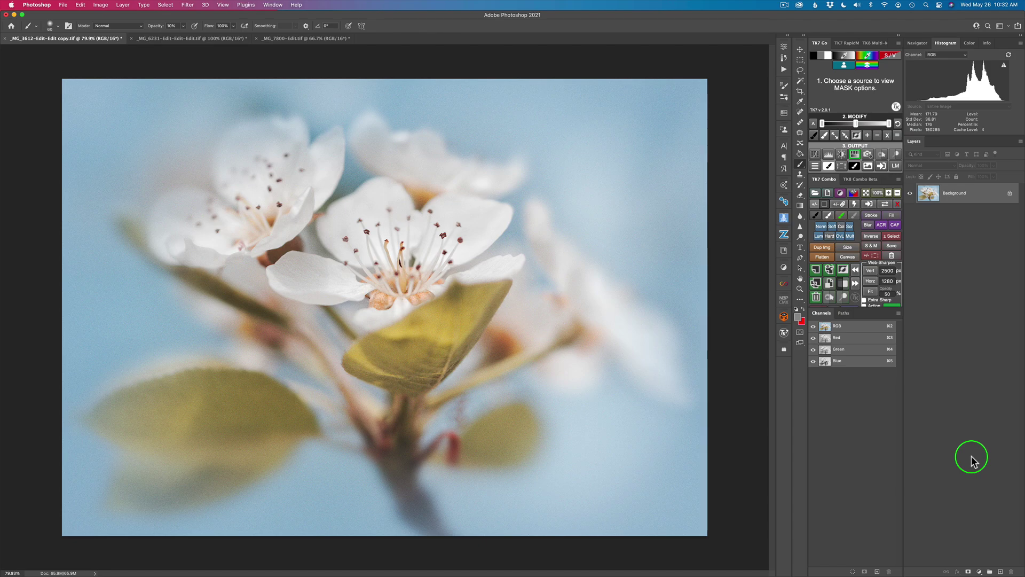
Generate a saturation mask of the white blossom image and switch it to the Vibrance 1 mask
left_click(889, 56)
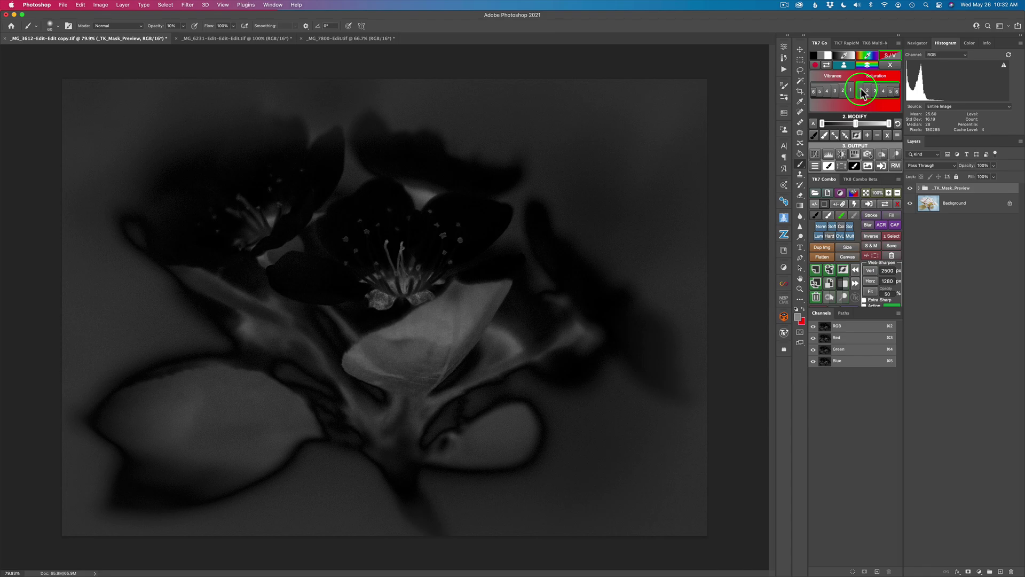
left_click(861, 90)
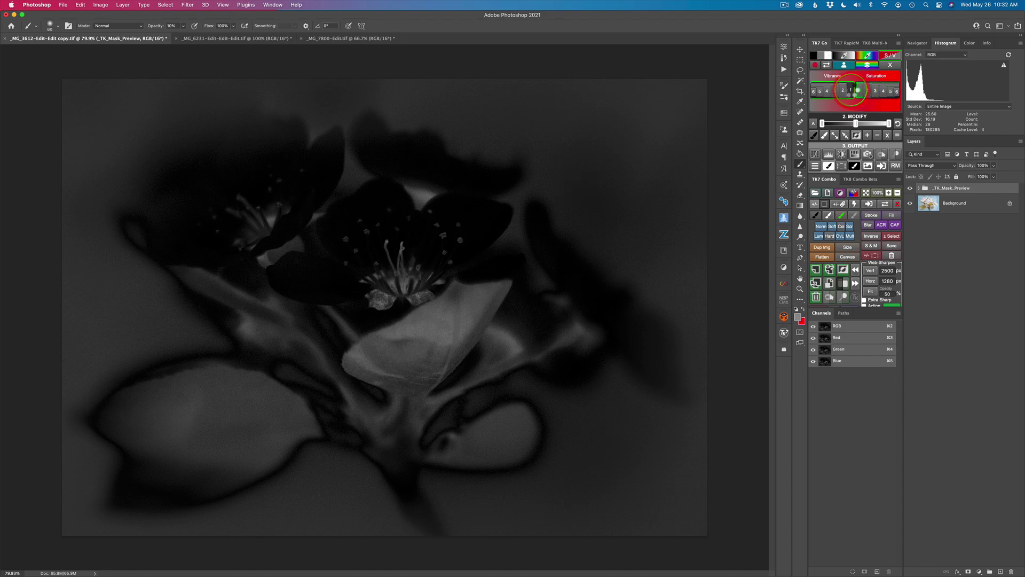
left_click(852, 93)
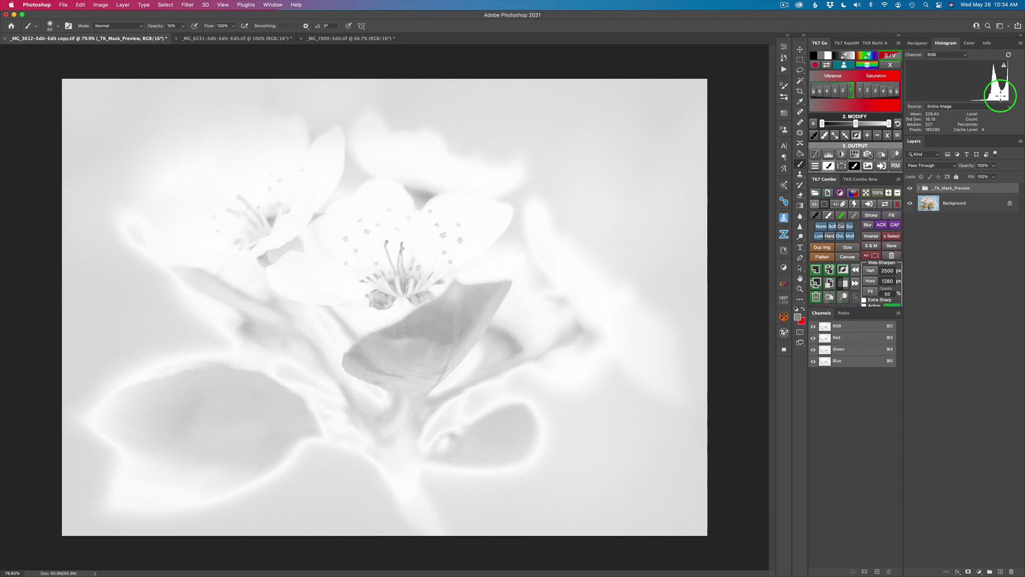
Work through the vibrance masks up to level 4 and compare that mask with the original image
left_click(850, 91)
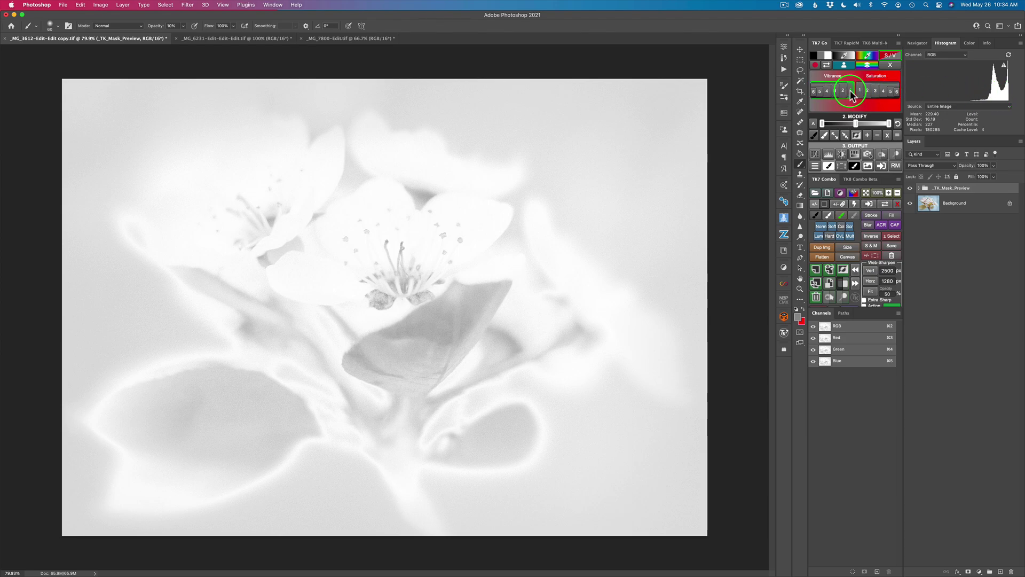
left_click(844, 91)
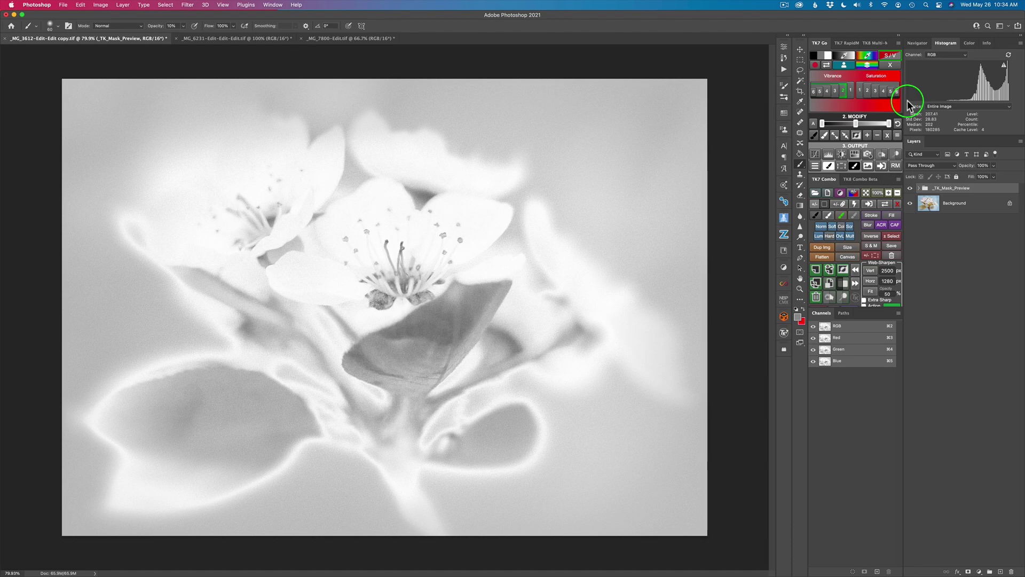
left_click(833, 90)
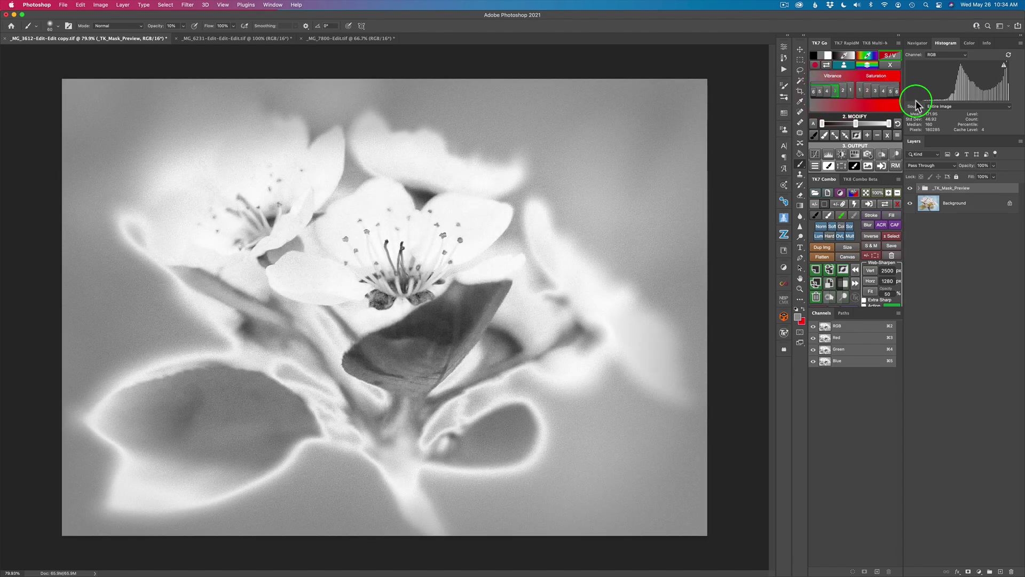
left_click(828, 94)
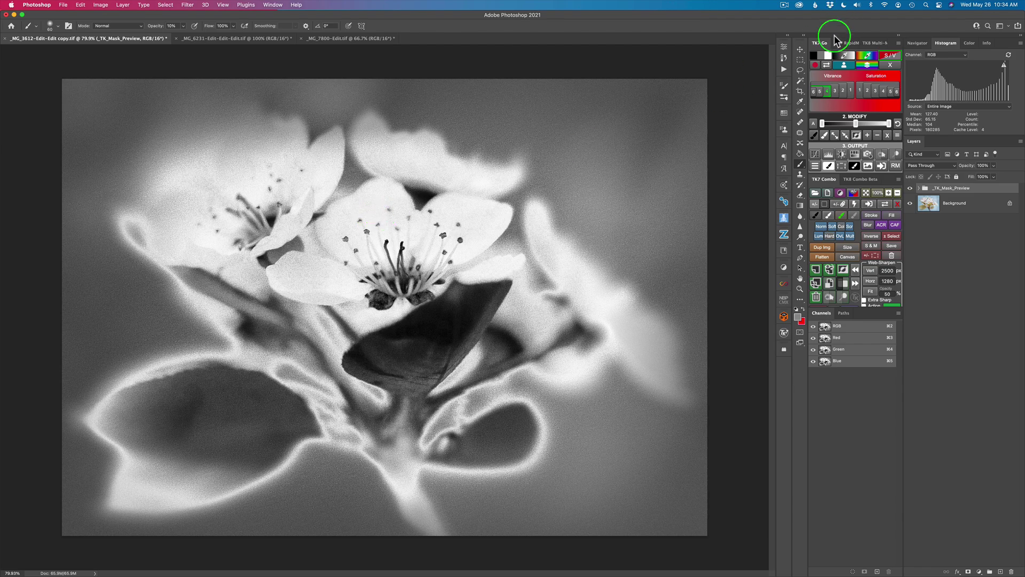
left_click(827, 66)
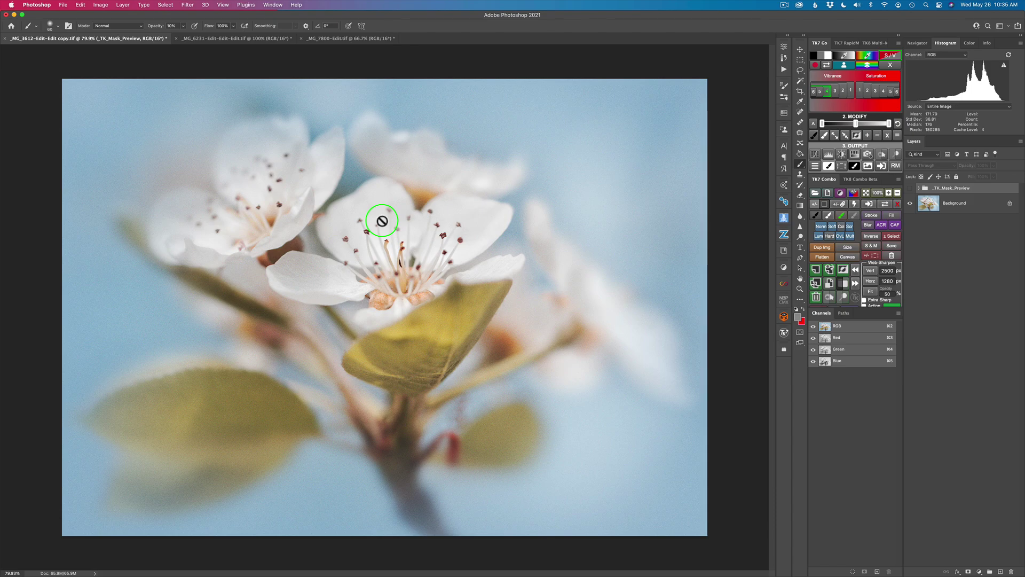
left_click(827, 67)
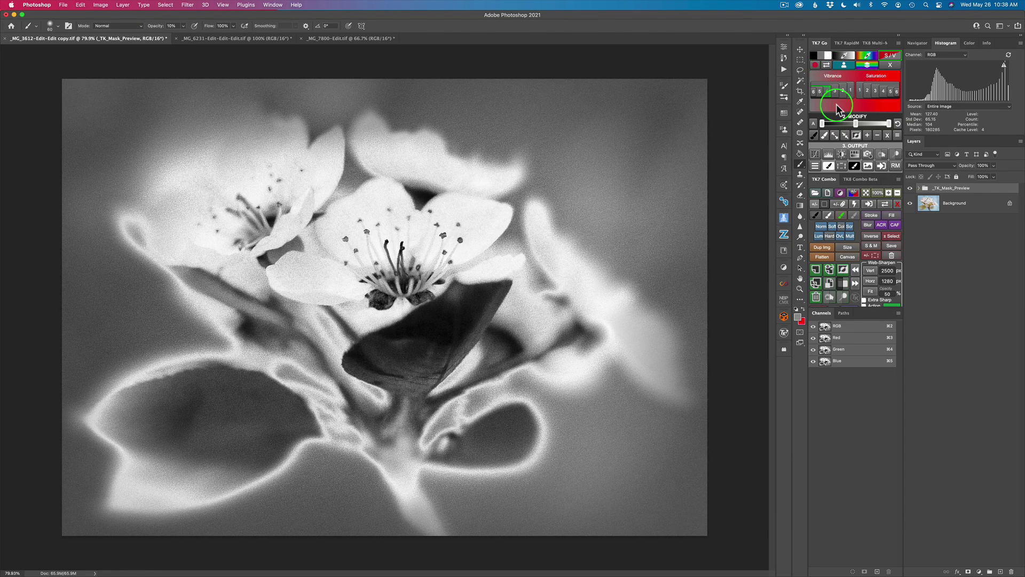
Output the vibrance mask to a new Hue/Saturation adjustment layer and set its Master saturation to +72
left_click(854, 154)
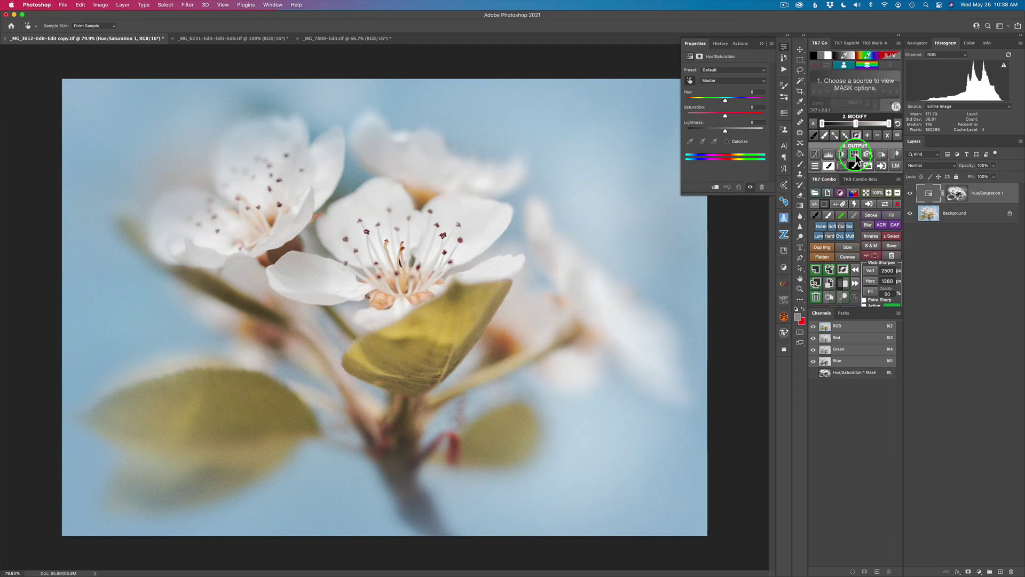
left_click(789, 106)
left_click(747, 108)
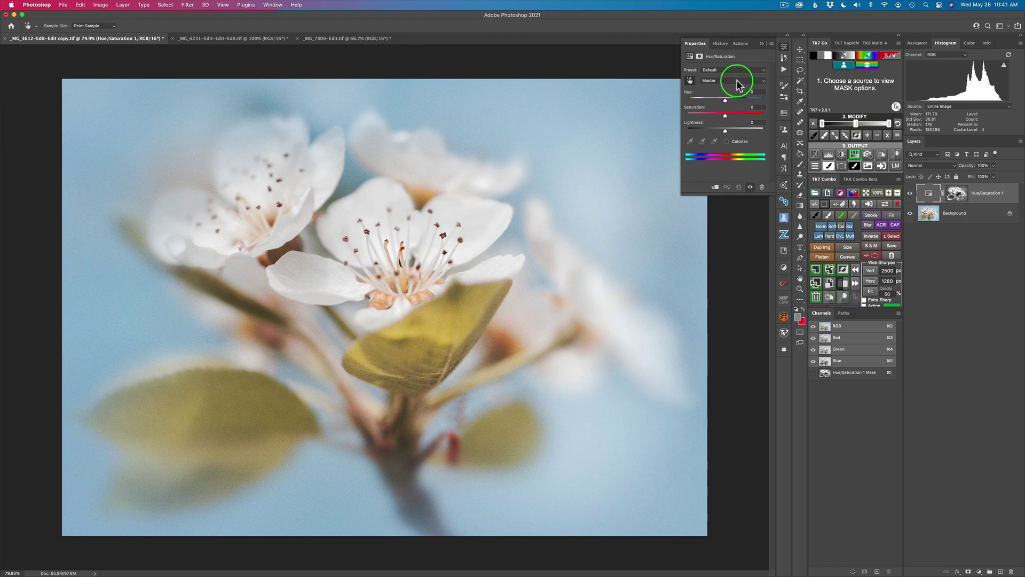
left_click(712, 81)
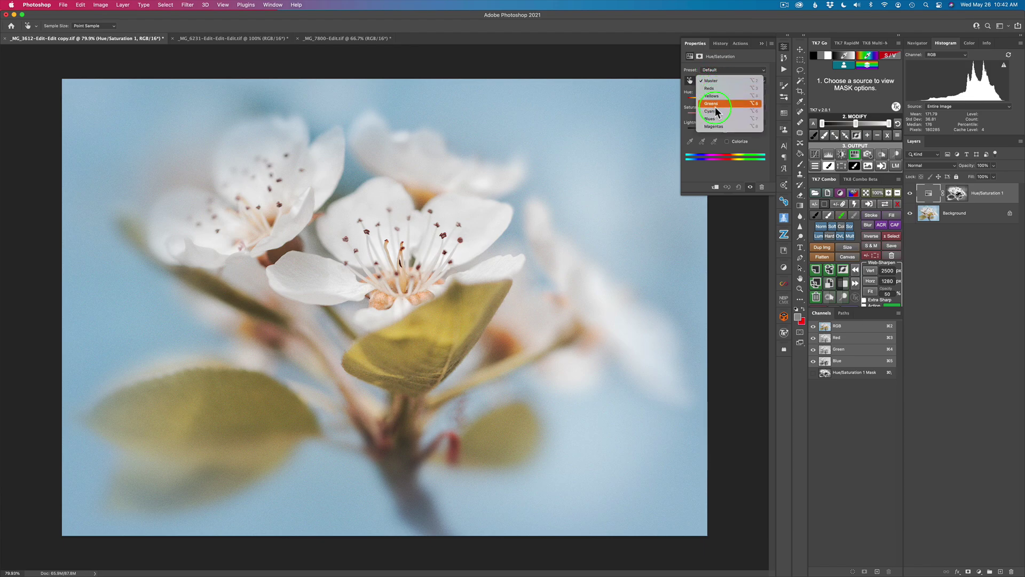
left_click(708, 80)
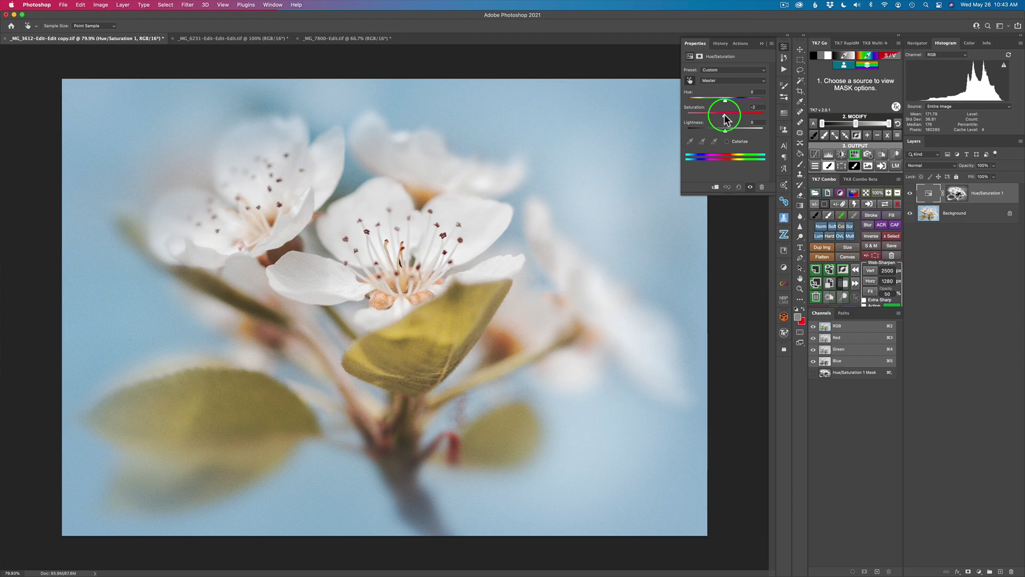
left_click_drag(724, 114, 753, 114)
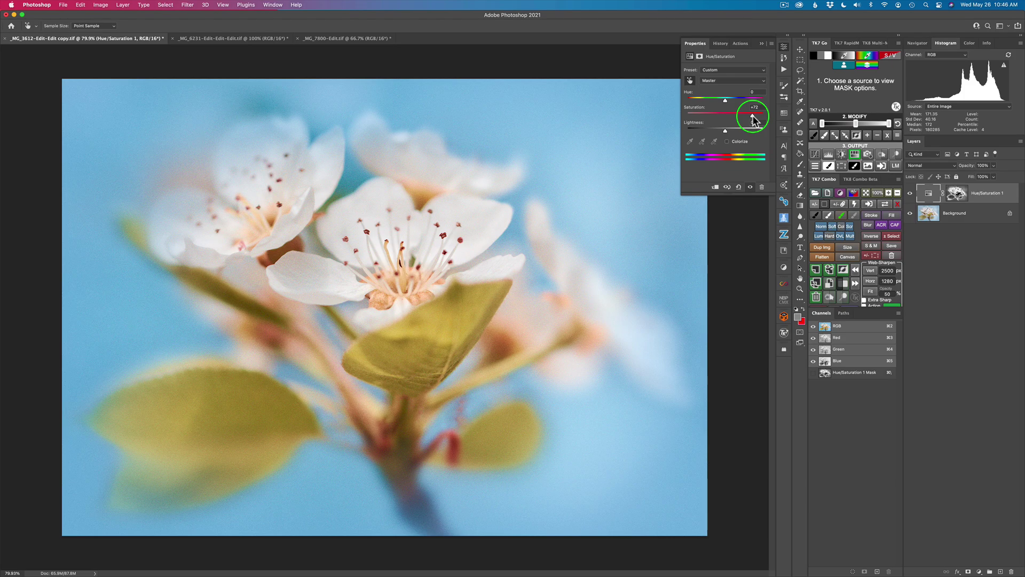
Use the targeted adjustment tool to desaturate the sky, lower Yellows saturation to -15 on the central leaf, and boost the red stem
left_click(690, 81)
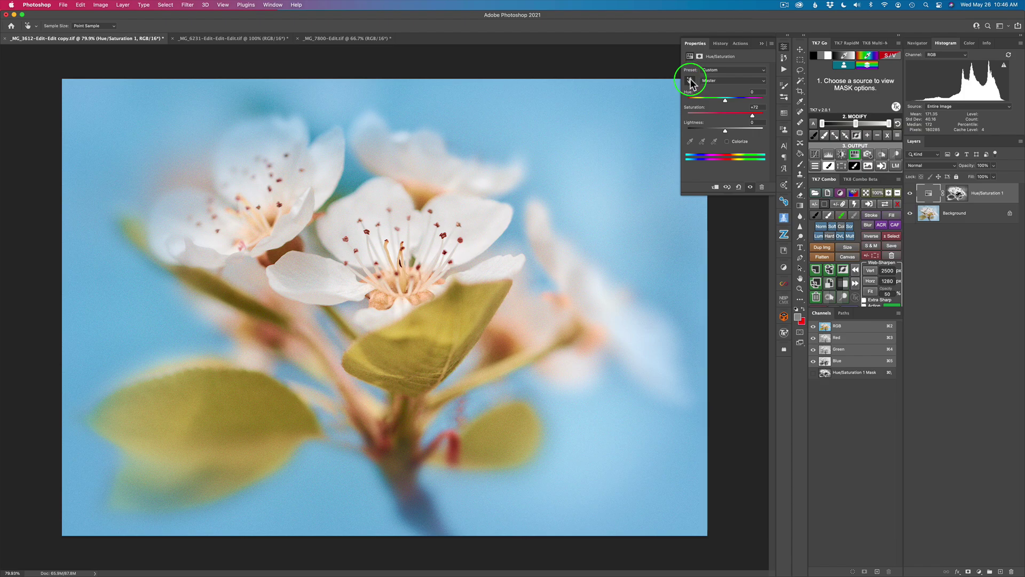
left_click(772, 46)
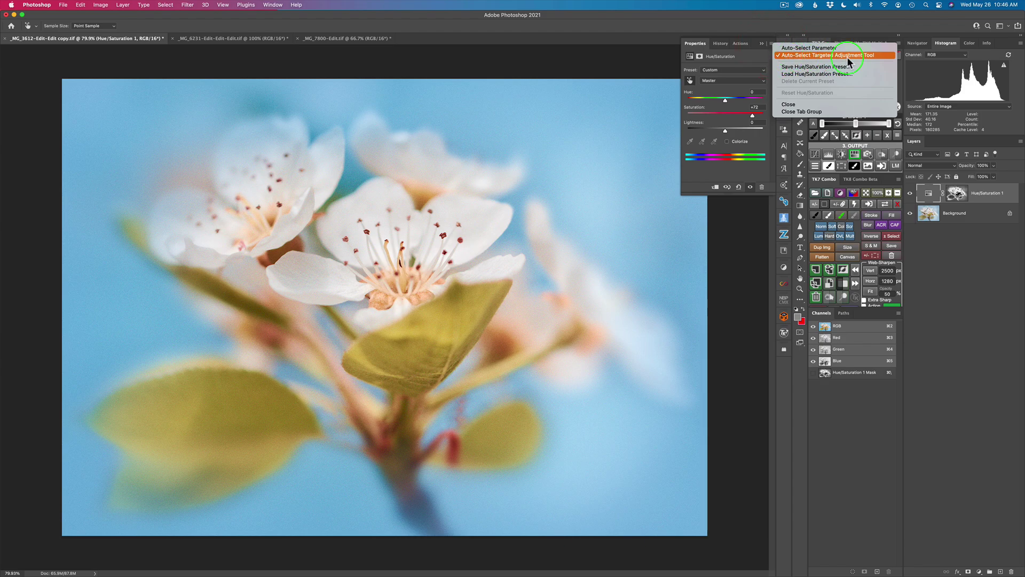
left_click(701, 90)
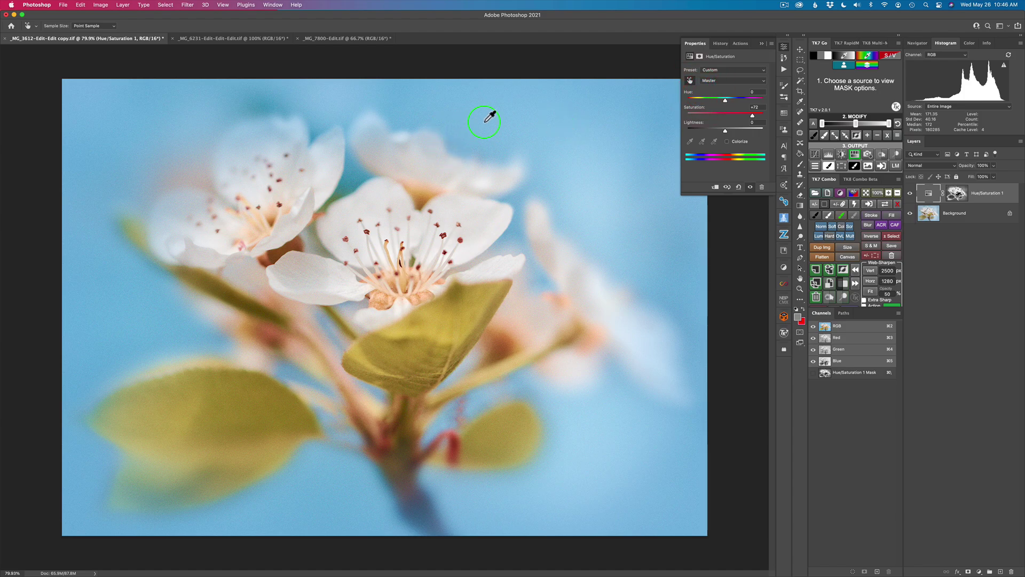
left_click(508, 123)
left_click_drag(507, 123, 491, 123)
mouse_move(428, 348)
left_mouse_down()
mouse_move(404, 348)
mouse_move(413, 348)
left_mouse_up()
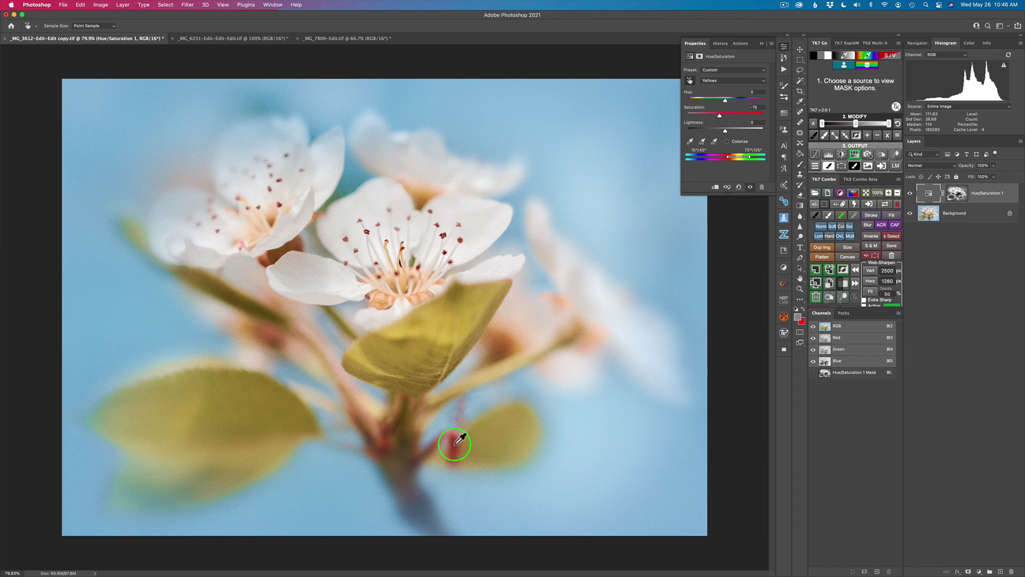
left_click_drag(454, 443, 473, 444)
left_click(473, 441)
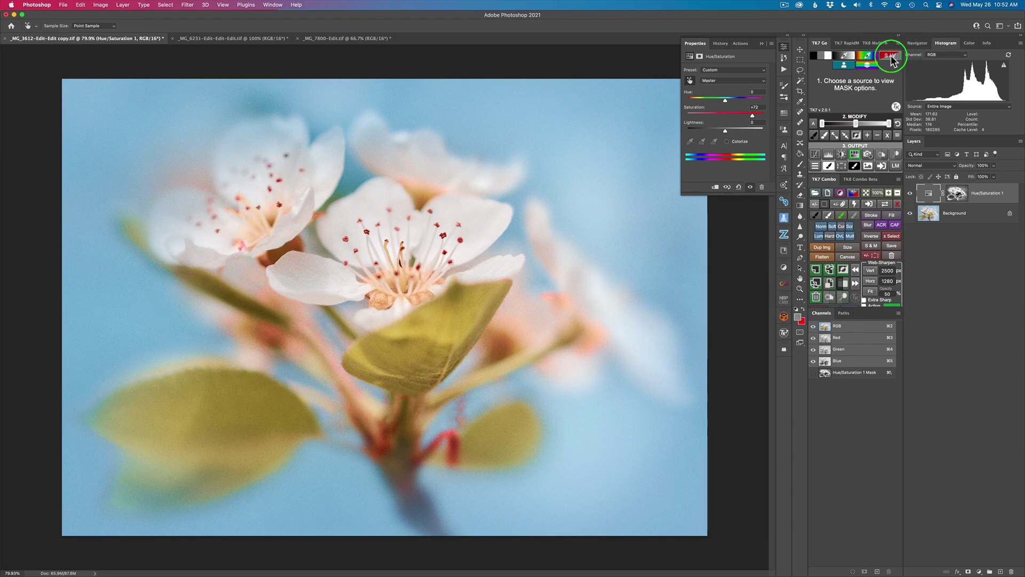
Generate a Saturation 1 mask and increase its contrast by pulling in the white point and readjusting the midtone
left_click(890, 58)
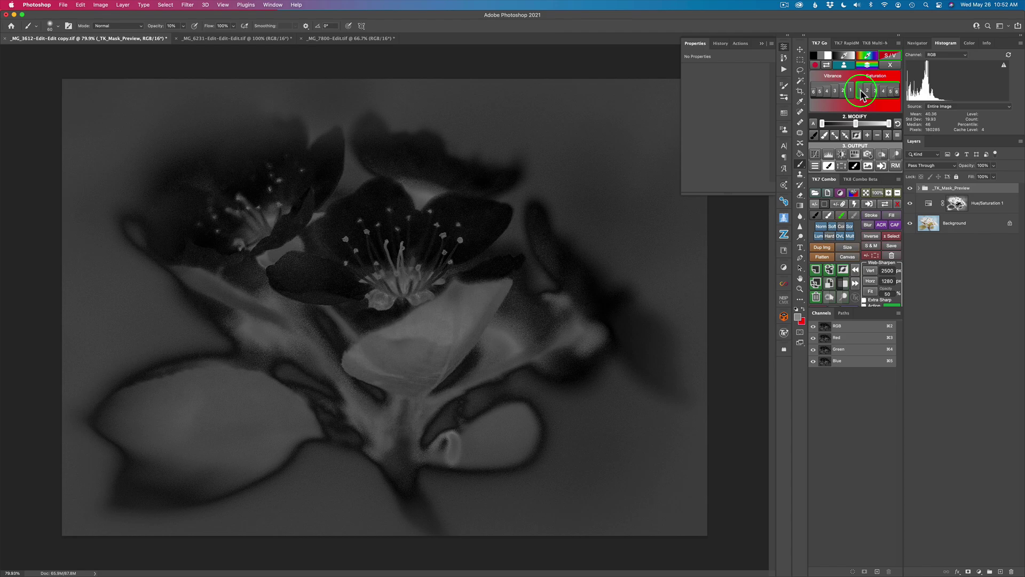
left_click(888, 124)
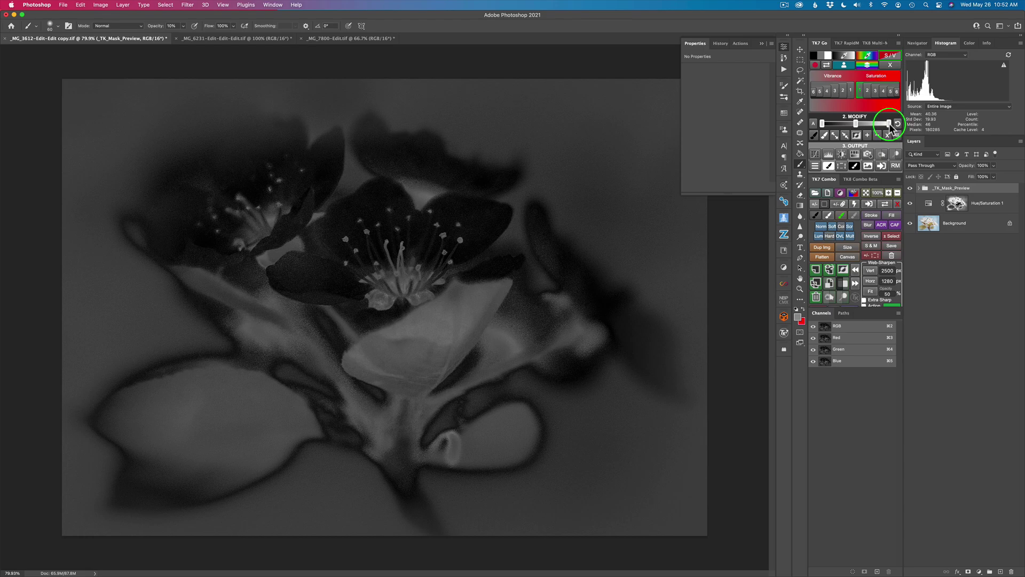
left_click_drag(889, 124, 849, 127)
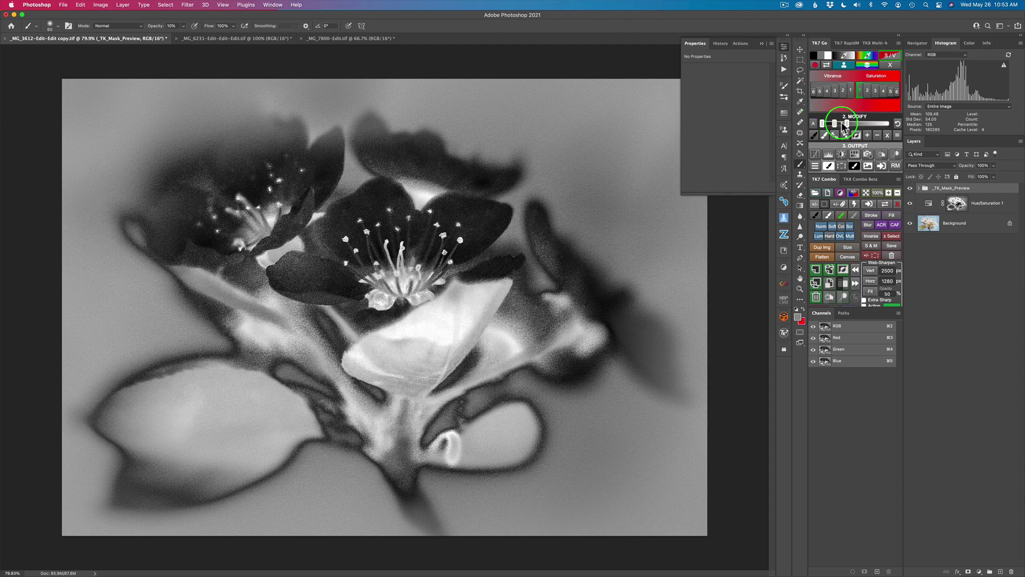
left_click_drag(843, 128, 838, 122)
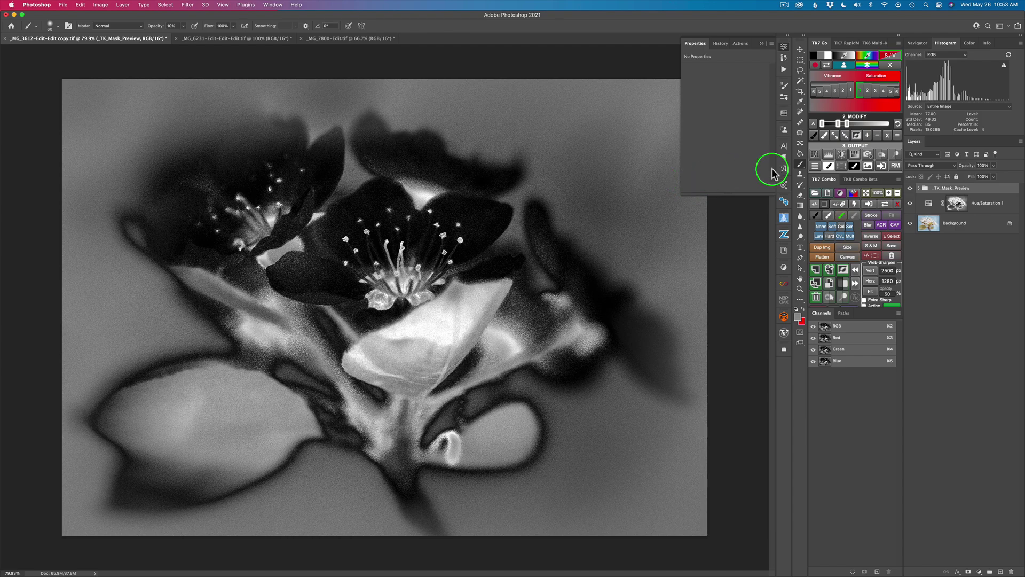
Output the modified mask as a Sat Painting layer and select that layer
left_click(815, 168)
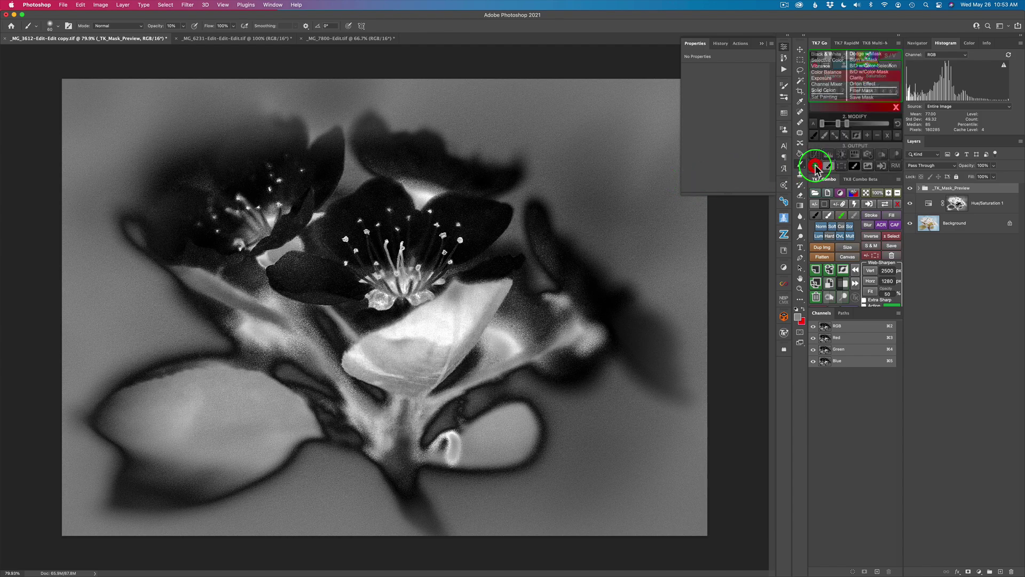
left_click(824, 98)
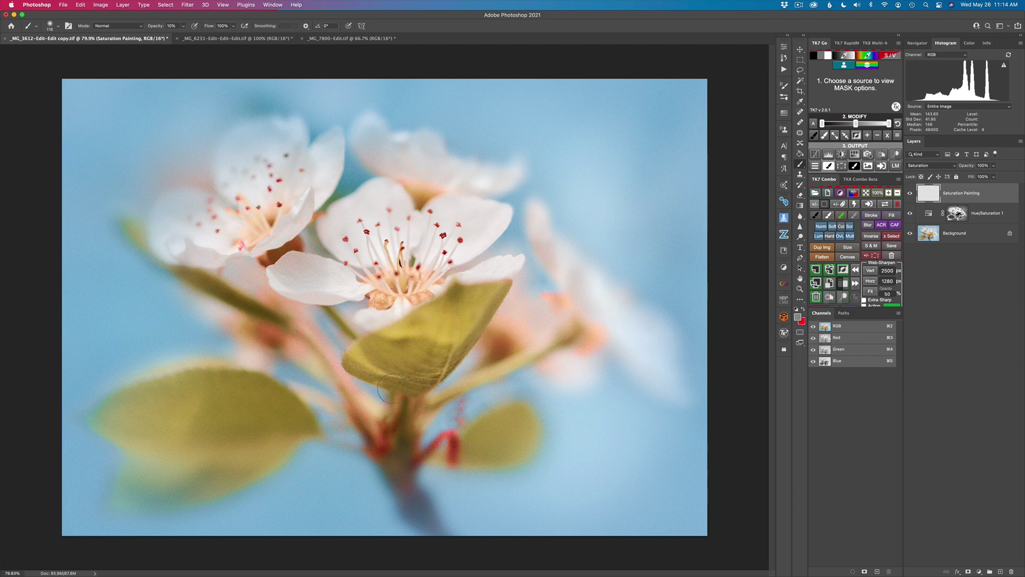
left_click(933, 196)
left_click(930, 164)
Paint with the grey brush at 10% opacity over the red stem, stamens, petal edges and blurred blossom to tone down their saturation
left_click_drag(446, 430, 453, 439)
left_click(927, 191)
left_click(828, 190)
left_click(854, 192)
mouse_move(384, 431)
left_mouse_down()
mouse_move(365, 460)
mouse_move(385, 421)
left_mouse_up()
mouse_move(239, 242)
left_mouse_down()
mouse_move(235, 251)
mouse_move(243, 236)
left_mouse_up()
mouse_move(353, 172)
left_mouse_down()
mouse_move(344, 193)
mouse_move(346, 168)
left_mouse_up()
mouse_move(275, 110)
left_mouse_down()
mouse_move(254, 103)
mouse_move(281, 114)
mouse_move(259, 113)
left_mouse_up()
mouse_move(517, 190)
left_mouse_down()
mouse_move(530, 213)
mouse_move(486, 240)
left_mouse_up()
mouse_move(543, 315)
left_mouse_down()
mouse_move(502, 342)
mouse_move(500, 327)
mouse_move(550, 351)
mouse_move(556, 300)
mouse_move(590, 331)
mouse_move(576, 348)
mouse_move(593, 339)
mouse_move(553, 347)
mouse_move(482, 399)
mouse_move(555, 348)
mouse_move(551, 361)
left_mouse_up()
Toggle the Saturation Painting layer's visibility to compare the image with and without the painted strokes
left_click(928, 193)
left_click(897, 194)
left_click(911, 195)
left_click(910, 196)
left_click(910, 196)
left_click(910, 195)
left_click(810, 221)
Examine the Saturation Painting strokes in isolation, restore the other layers, and compare the edited image with the background alone
left_click(910, 195, "alt")
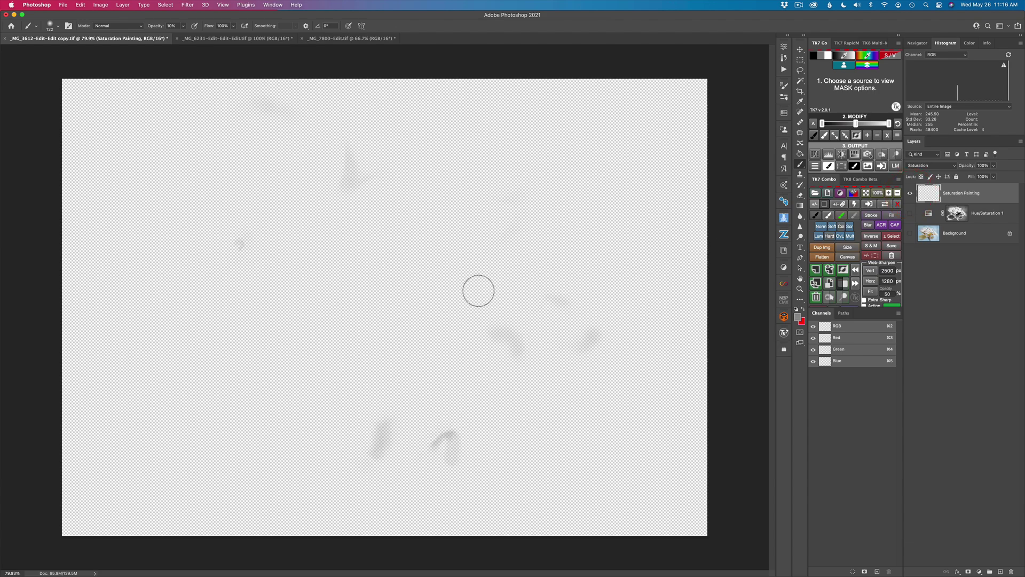
left_click_drag(353, 166, 347, 188)
left_click(883, 235)
left_click(909, 196, "alt")
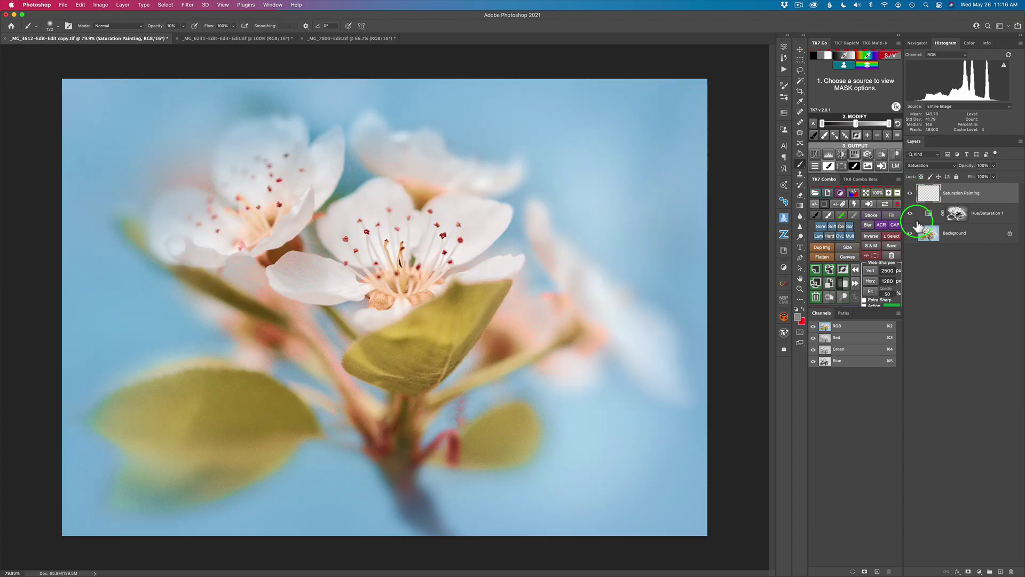
left_click(910, 237)
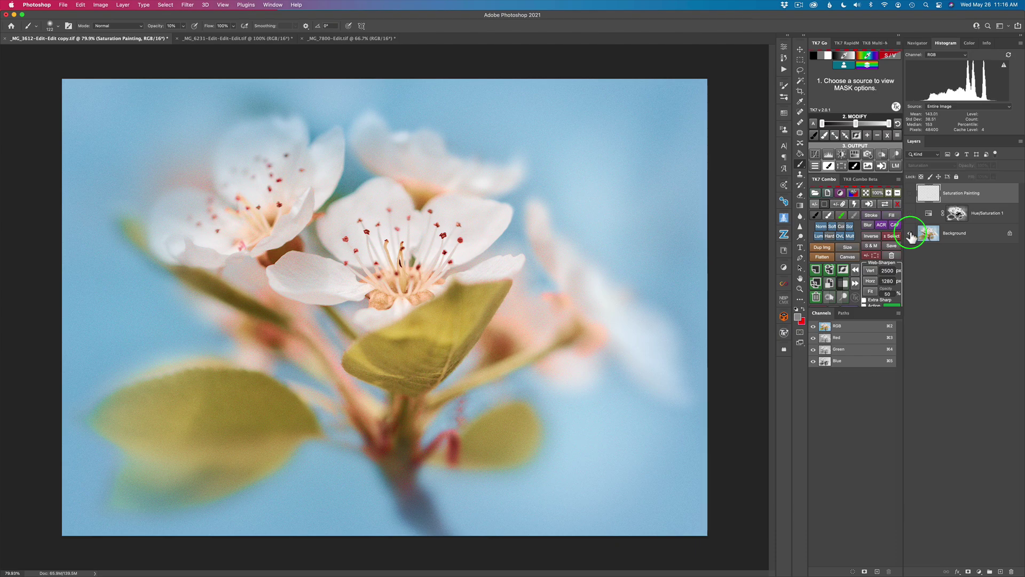
left_click(910, 237)
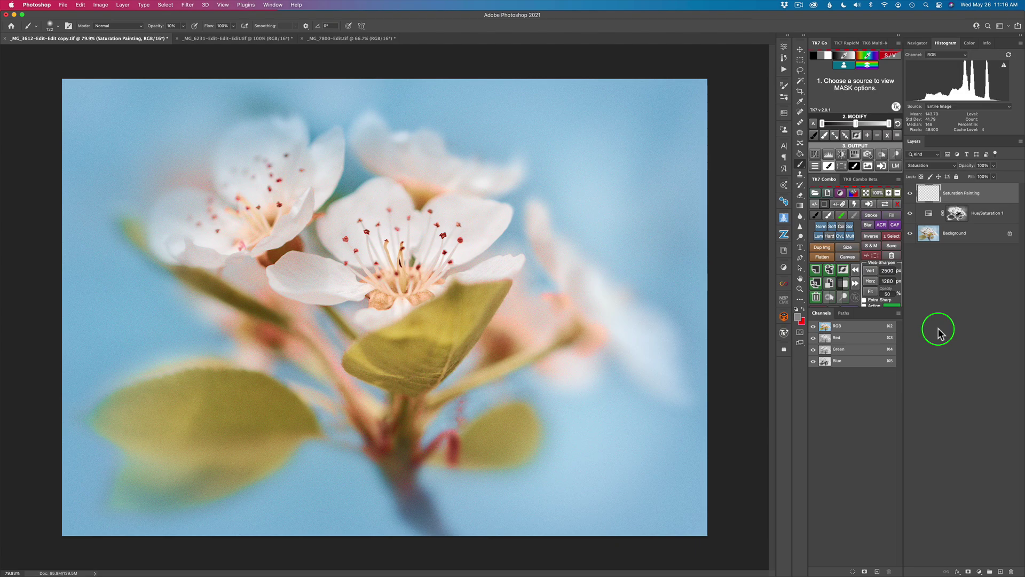
Switch to the pink anemone image, create a Vibrance 3 mask, and output it as a Hue/Saturation adjustment layer
left_click(245, 39)
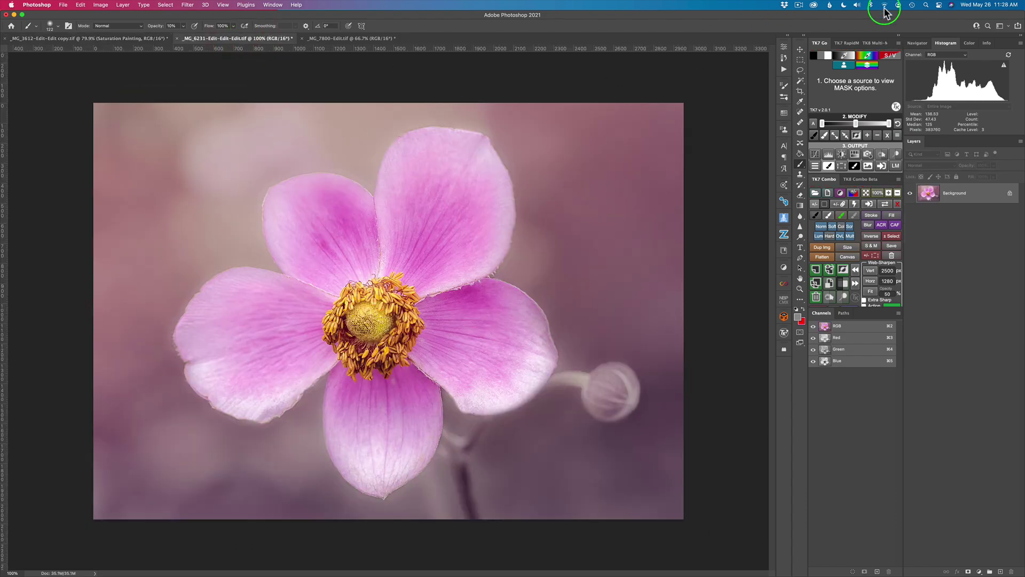
left_click(890, 55)
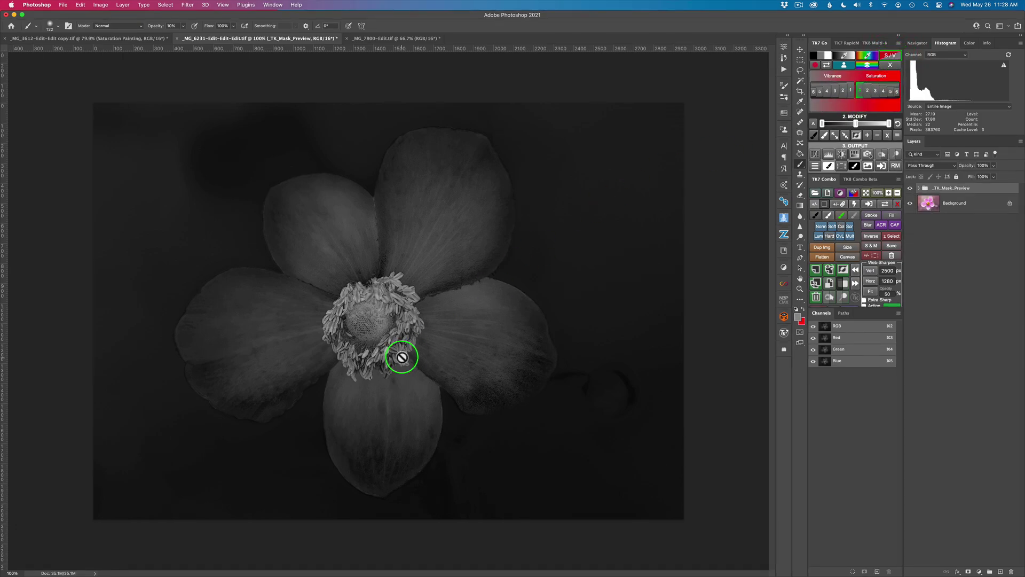
left_click(850, 91)
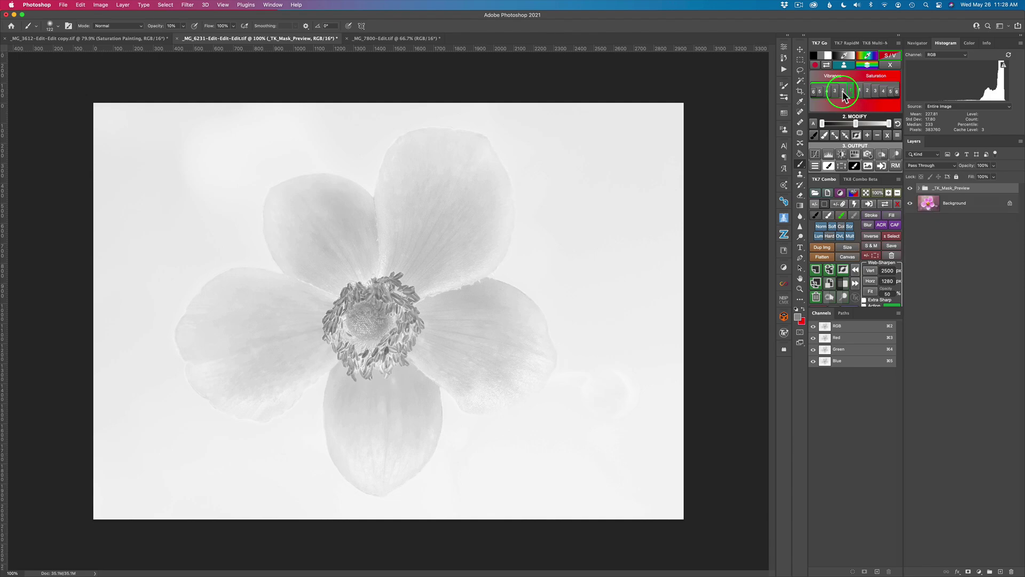
left_click(843, 90)
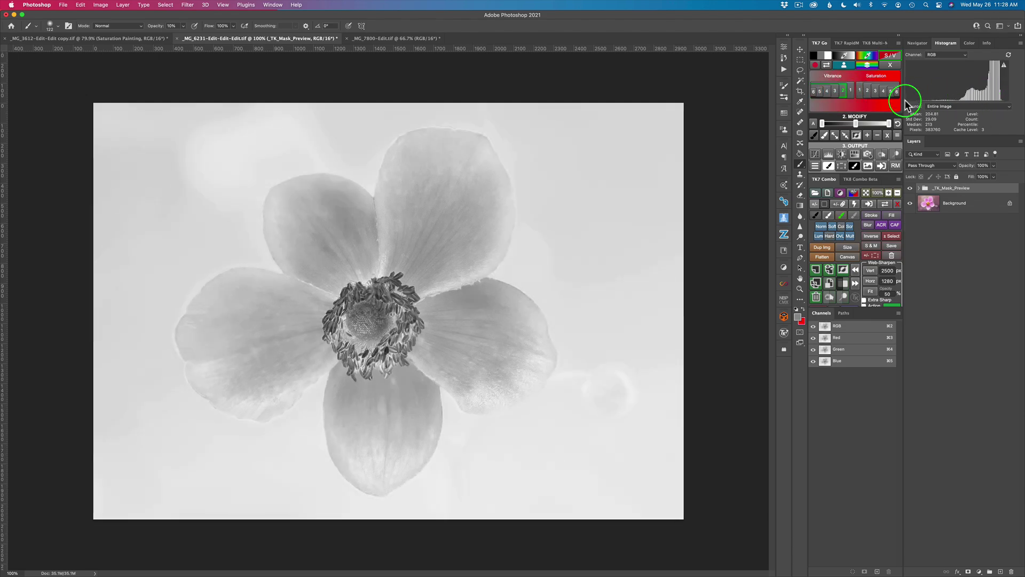
left_click(835, 92)
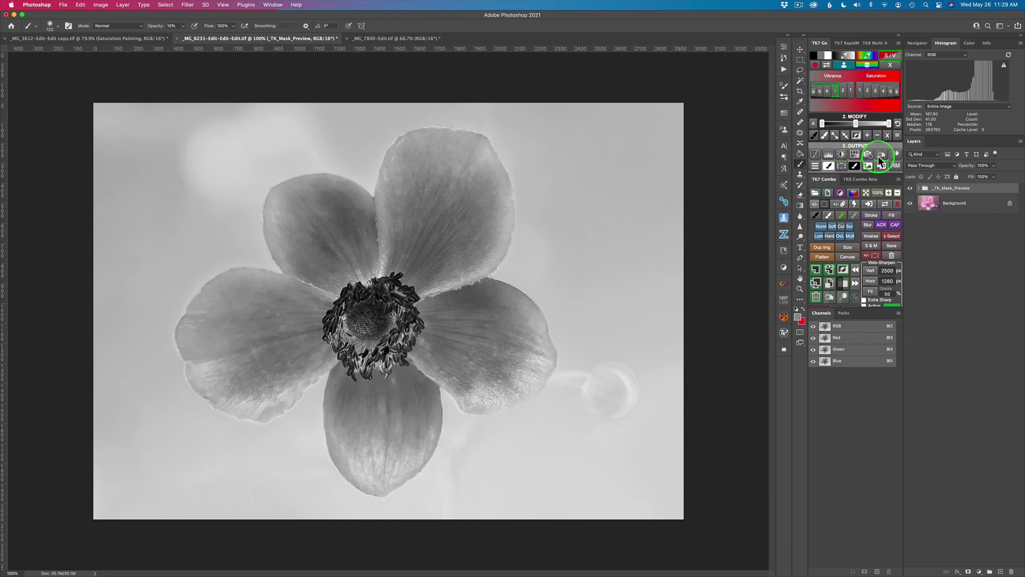
left_click(855, 155)
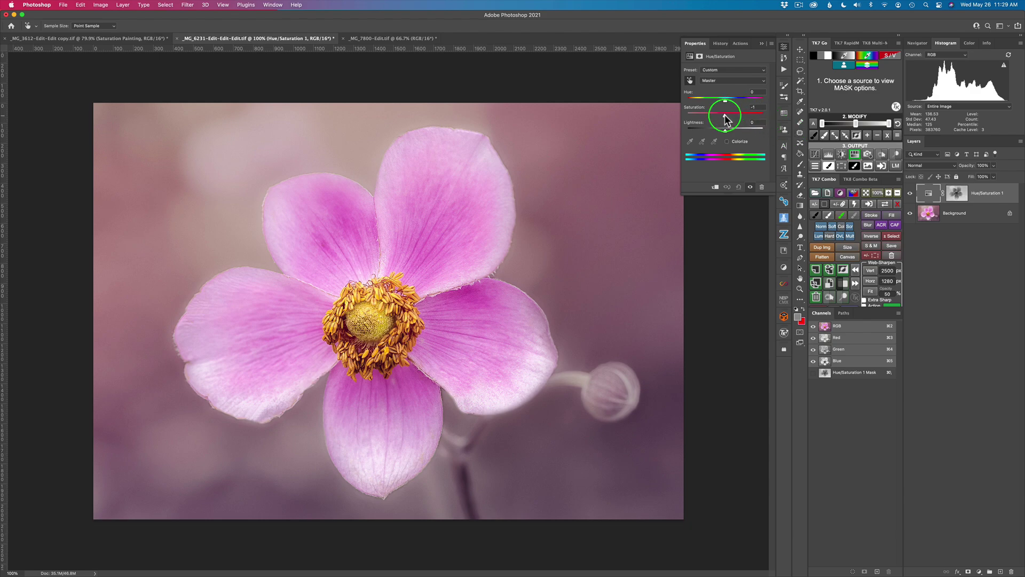
Set the anemone layer's master Saturation to +65 and lower the Magentas Saturation to -35 by sampling a petal
left_click_drag(726, 120, 750, 122)
left_click(518, 228)
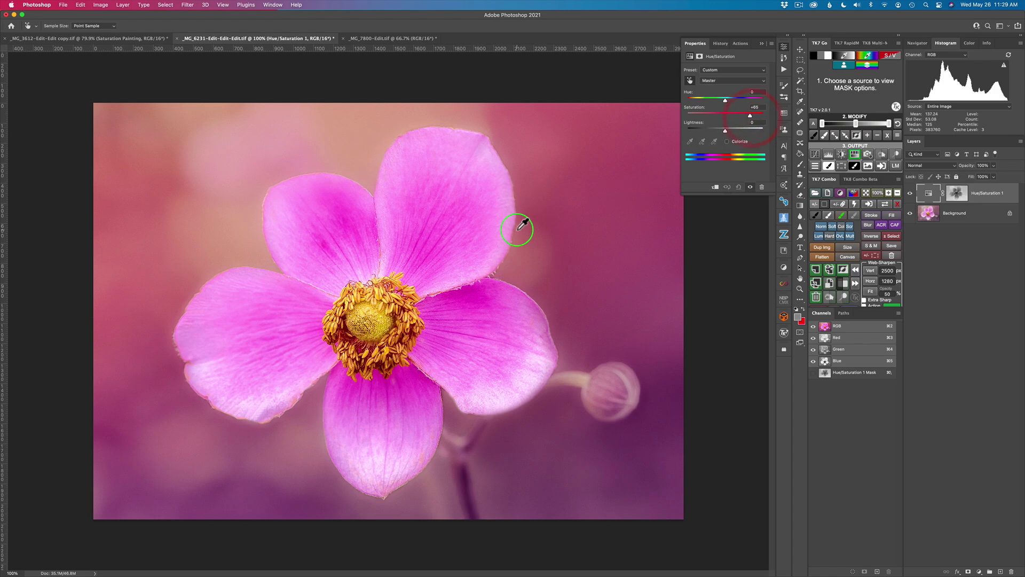
left_click_drag(519, 230, 464, 298)
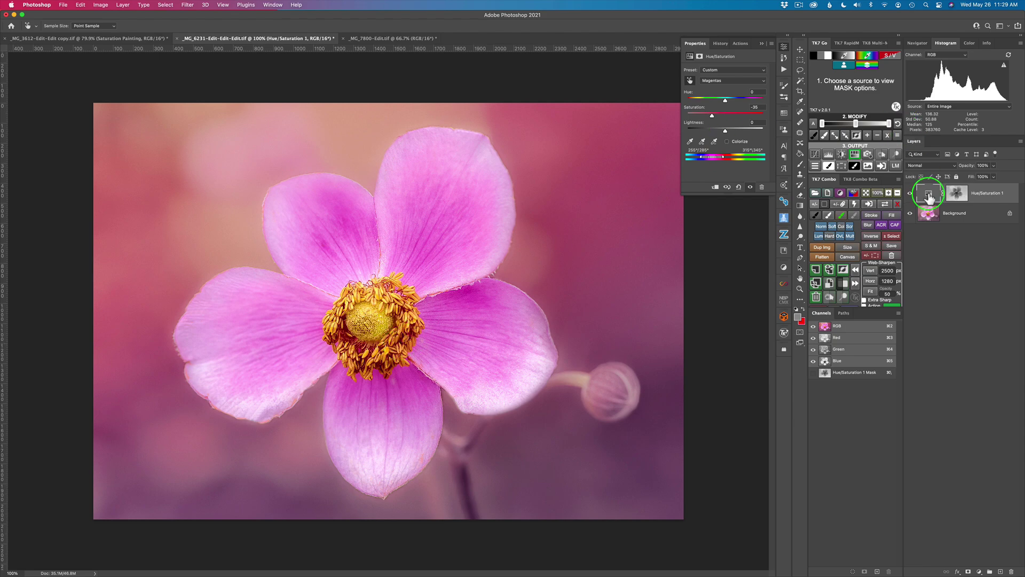
left_click(909, 192)
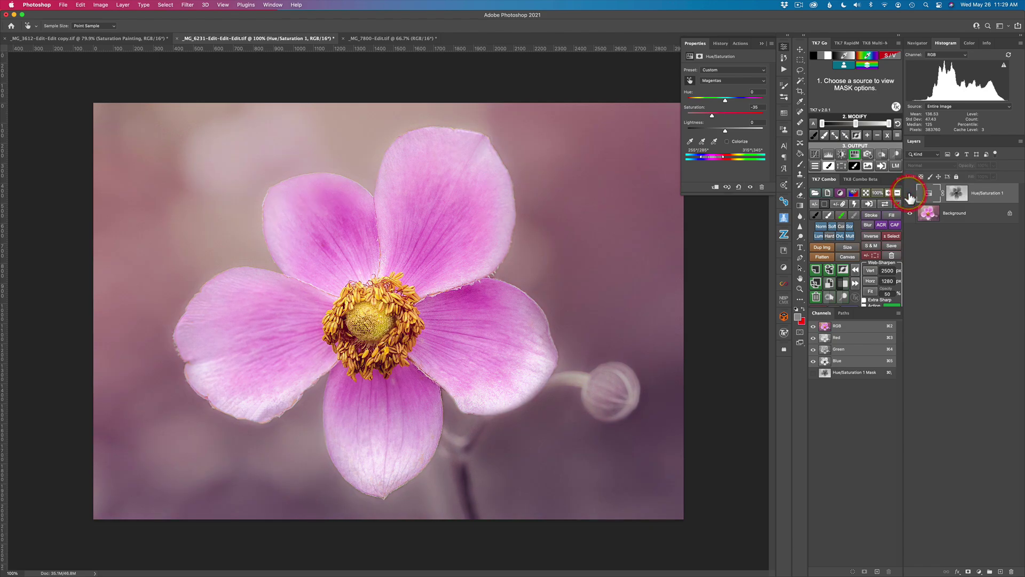
left_click(909, 193)
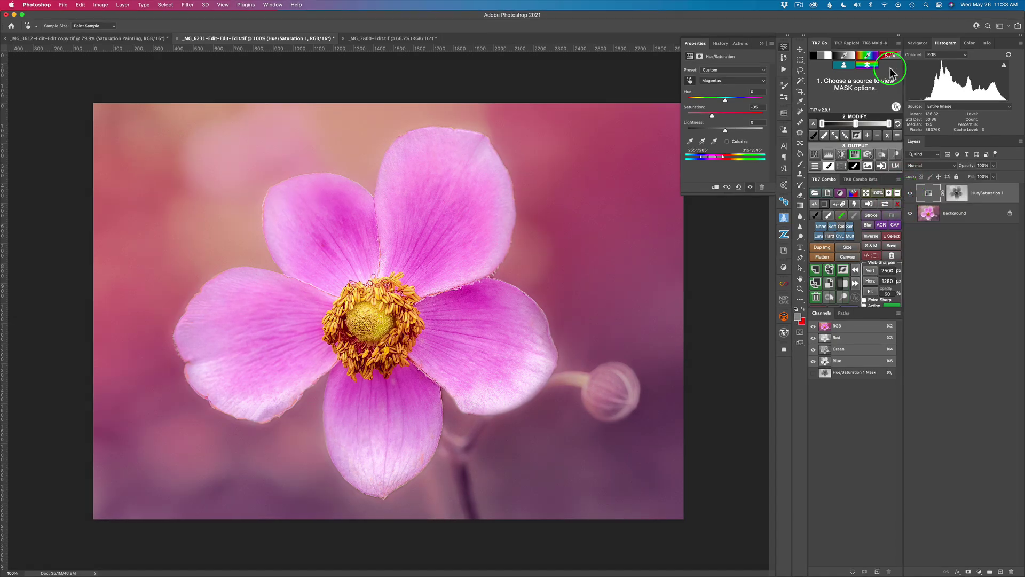
Create a Saturation 1 mask of the anemone and adjust its white point and midtones to isolate the yellow stamens
left_click(889, 55)
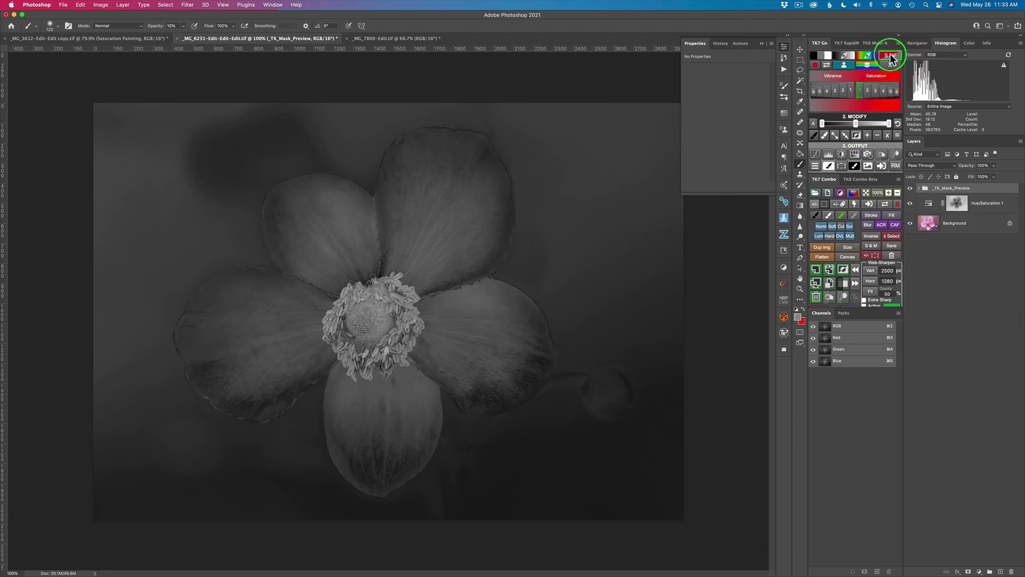
left_click(860, 91)
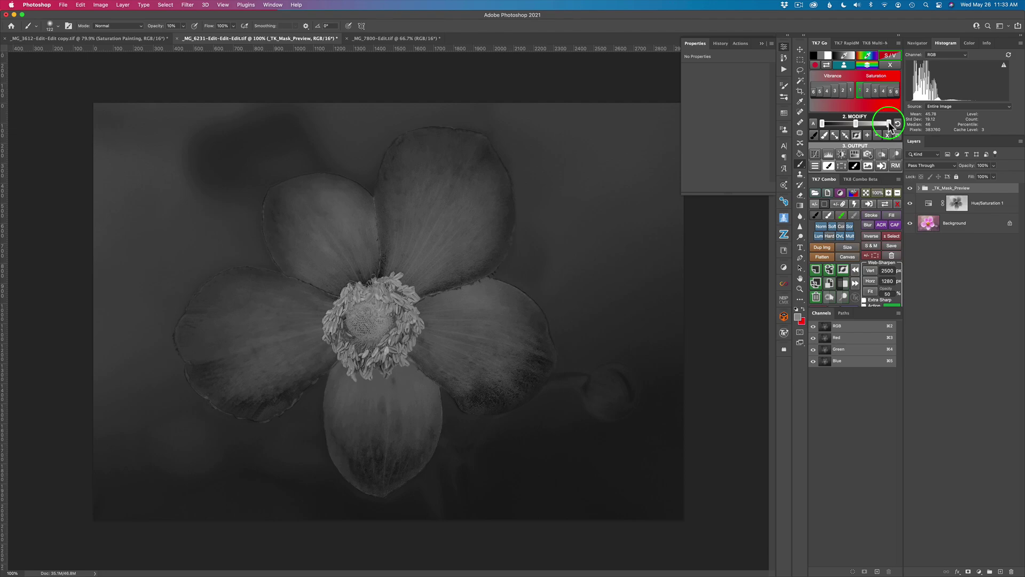
left_click_drag(888, 124, 845, 124)
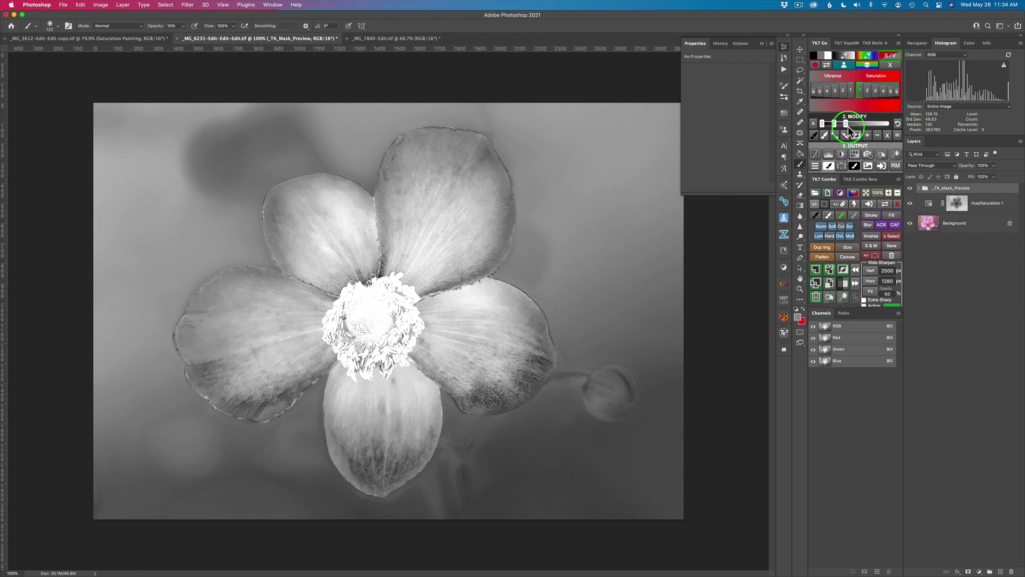
left_click_drag(846, 126, 858, 126)
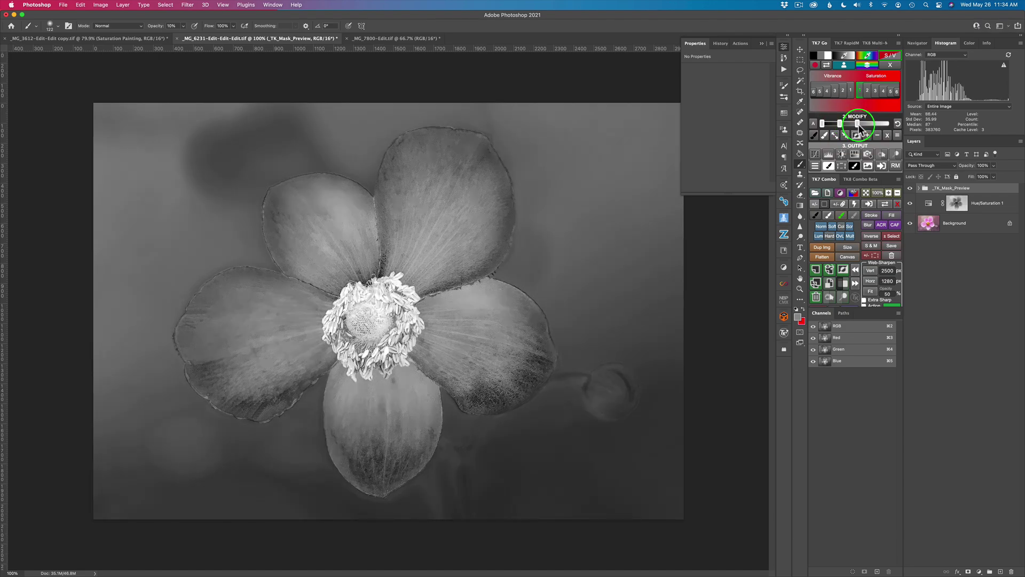
left_click(858, 125)
left_click_drag(858, 126, 847, 123)
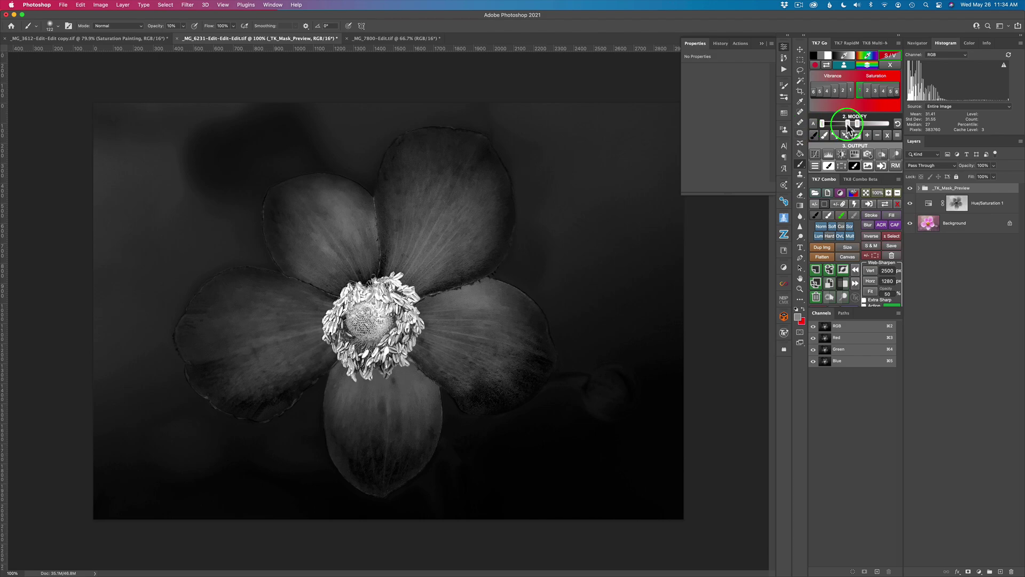
left_click_drag(847, 123, 849, 123)
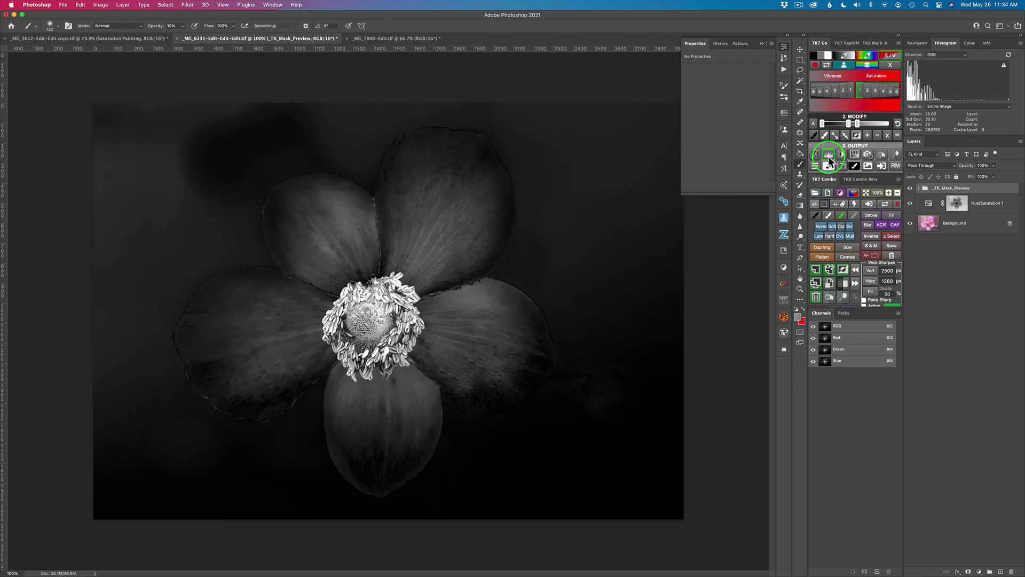
Output the mask as a Sat Painting layer and tone down the stamens with a smaller grey brush at 10% opacity
left_click(815, 168)
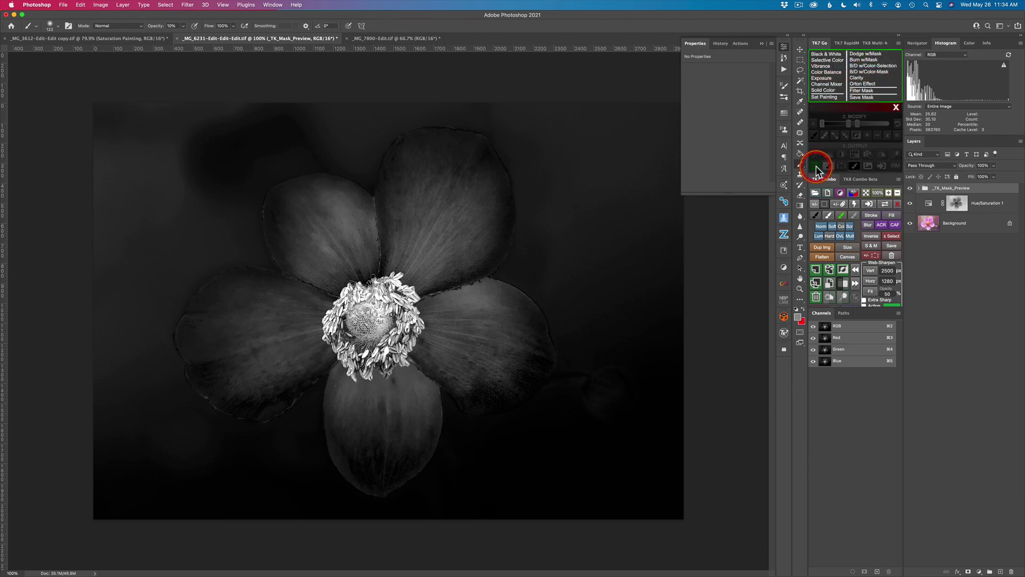
left_click(826, 98)
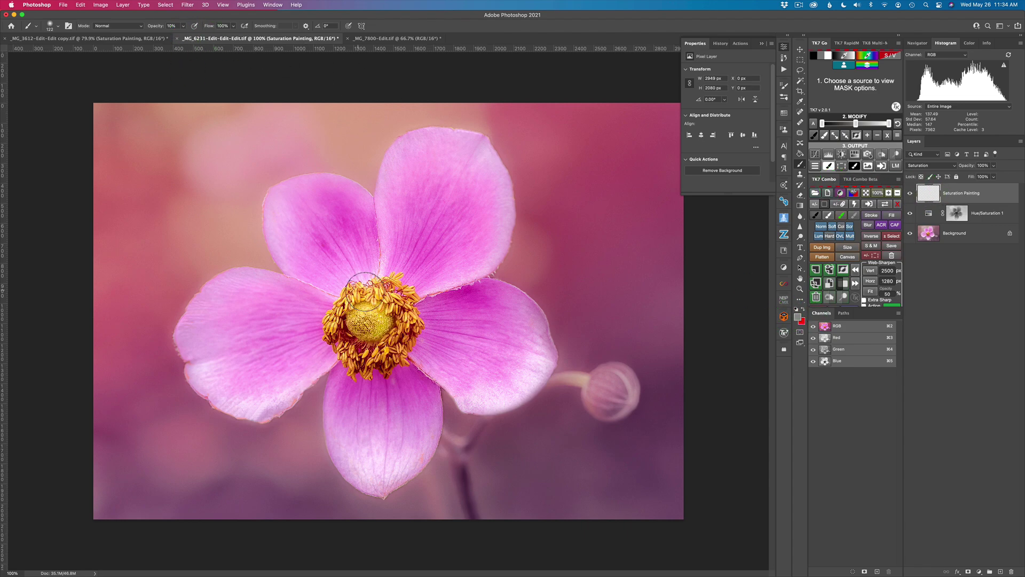
key("bracketleft")
key("bracketleft")
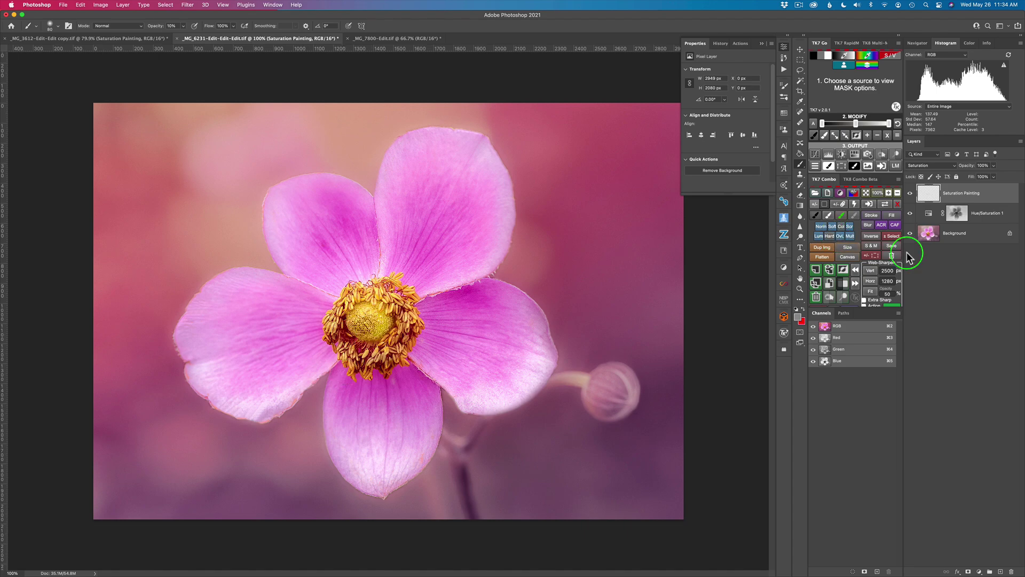
left_click(910, 193)
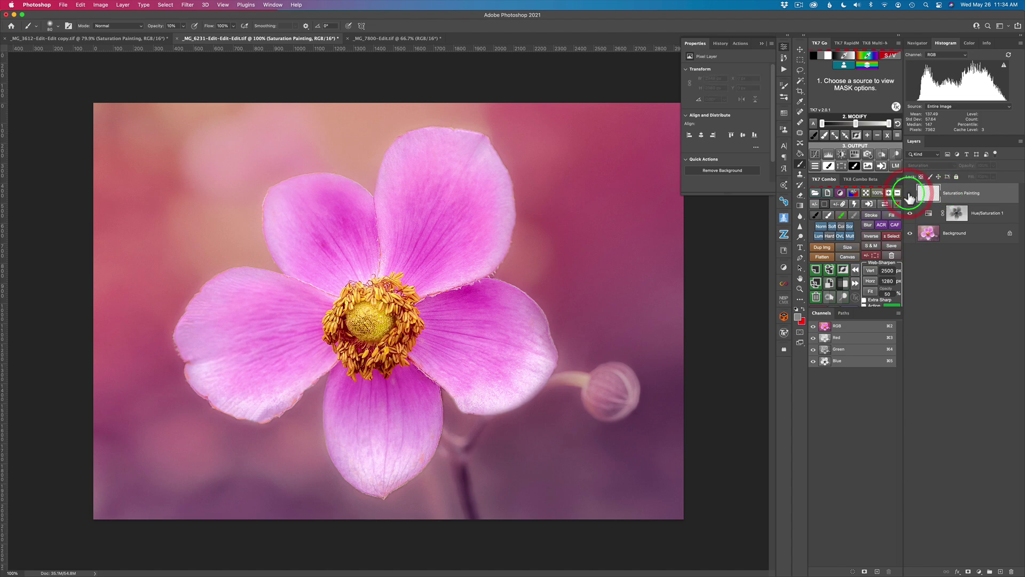
left_click(910, 193)
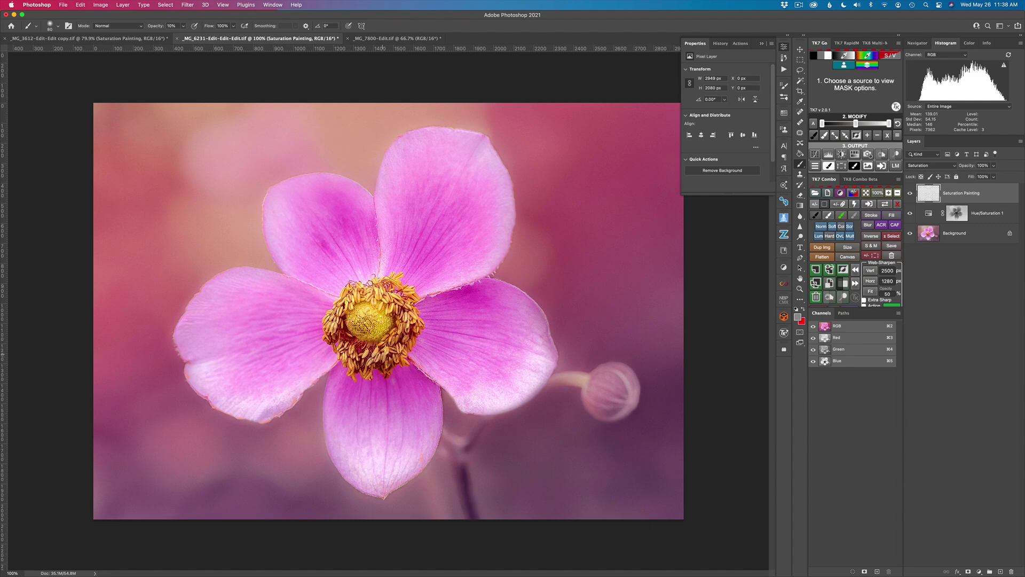
Paint red at 10% opacity over the lower stamens to boost saturation, and inspect the Saturation Painting layer in isolation
left_click(803, 308)
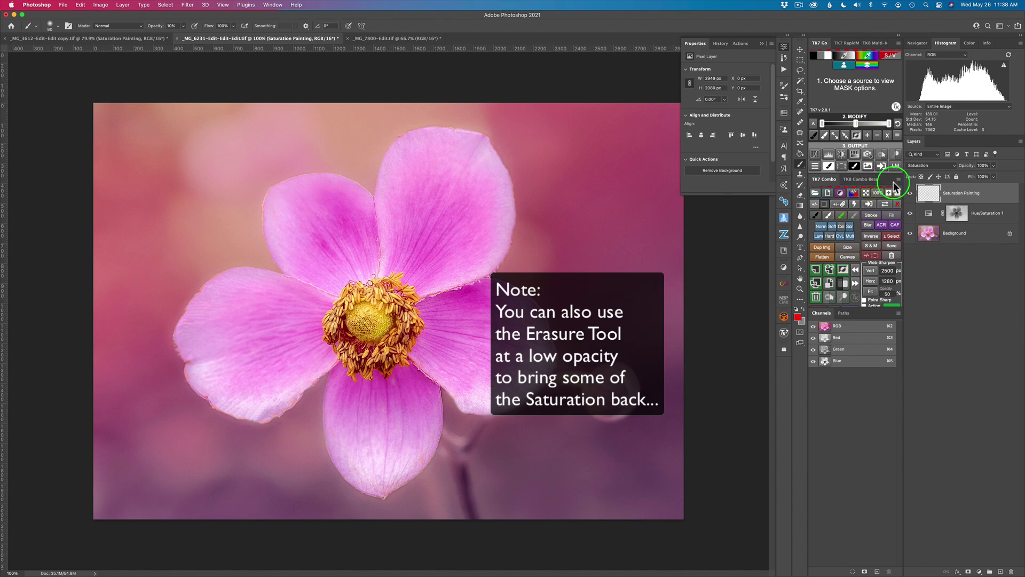
left_click(909, 193, "alt")
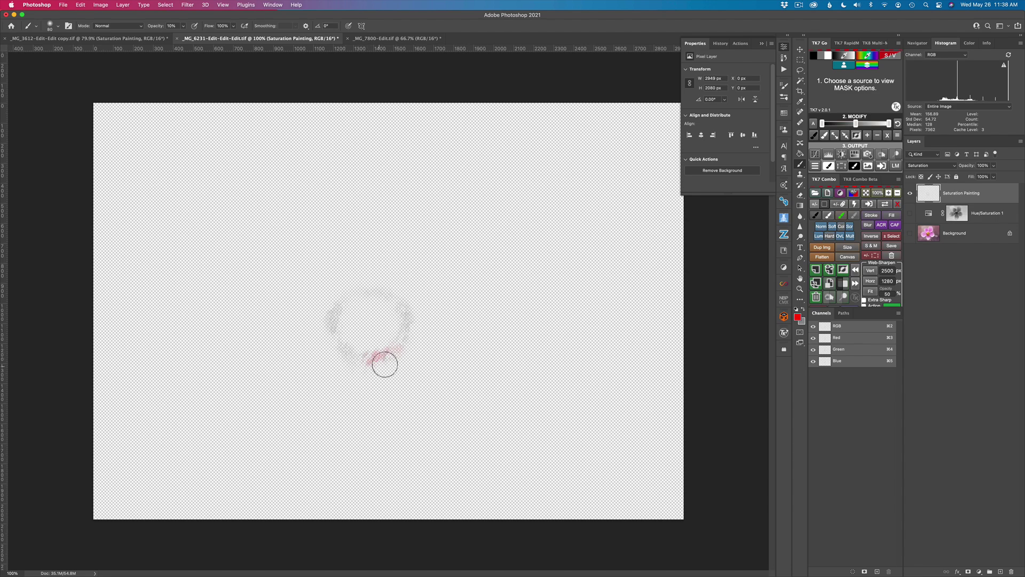
left_click_drag(384, 364, 350, 344)
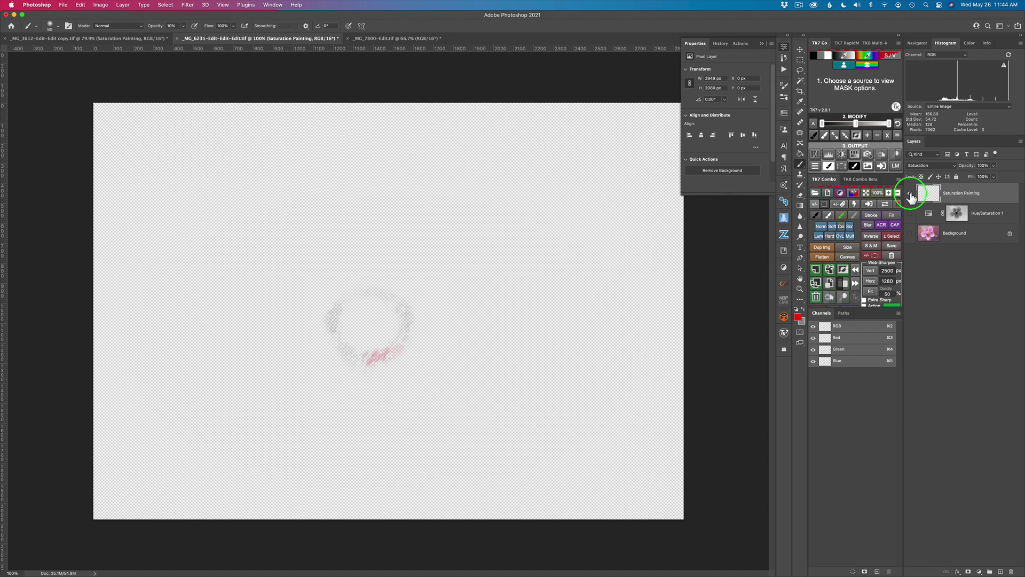
left_click(910, 194, "alt")
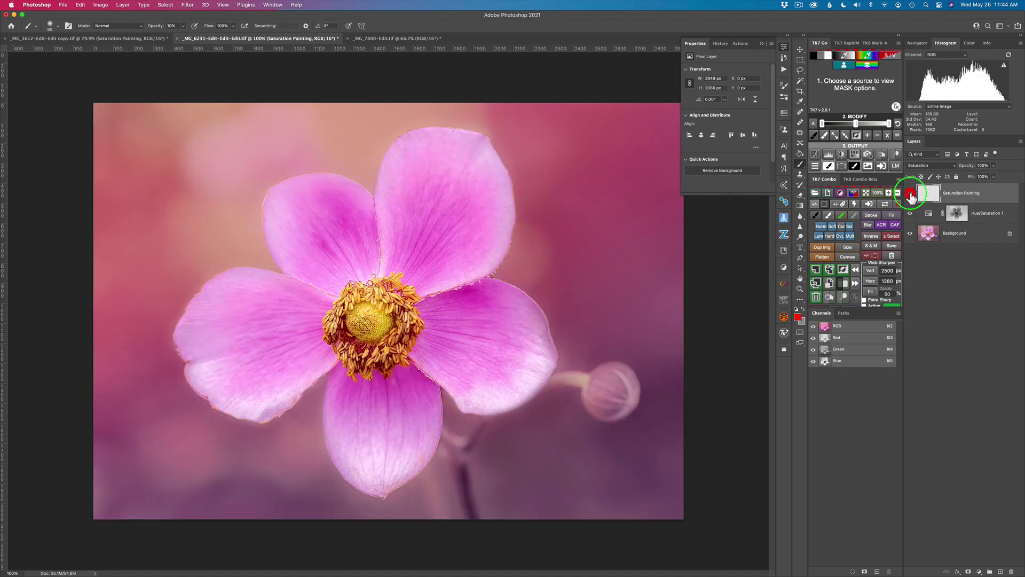
Switch to the _MG_7800-Edit.tif image, create a Vibrance 3 mask, and output it as a Hue/Saturation adjustment layer
left_click(400, 38)
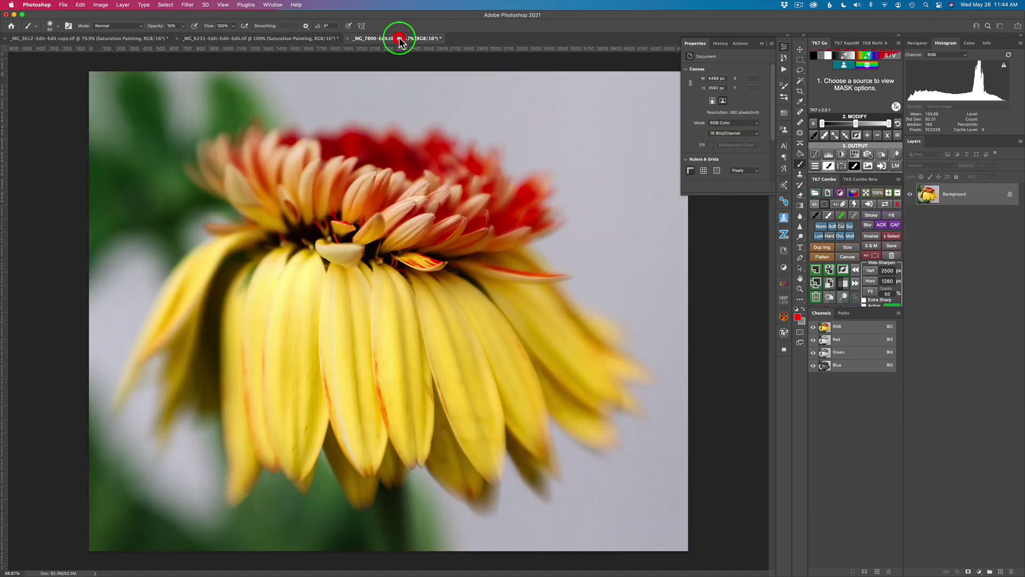
left_click(888, 56)
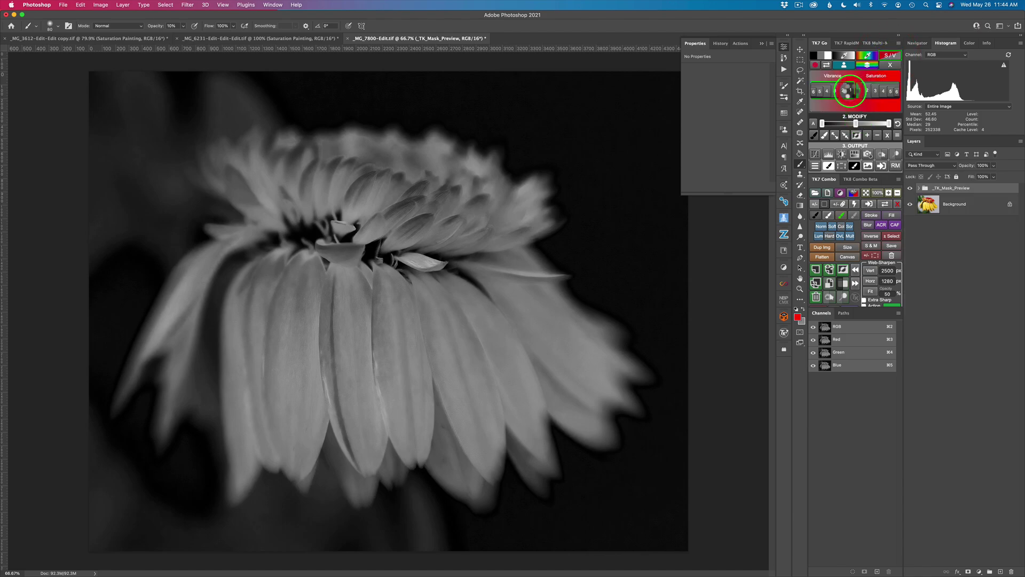
left_click(847, 89)
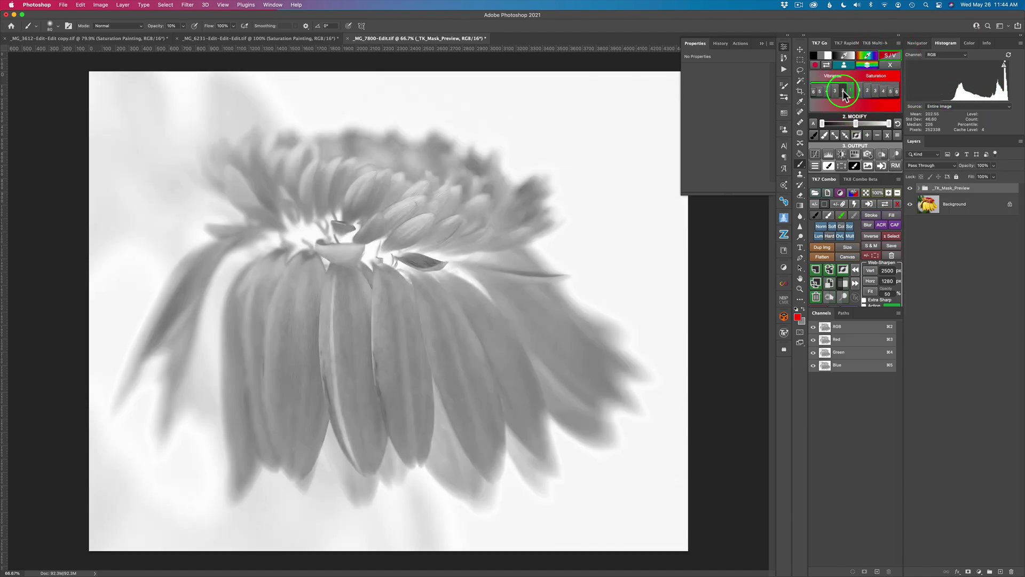
left_click(842, 90)
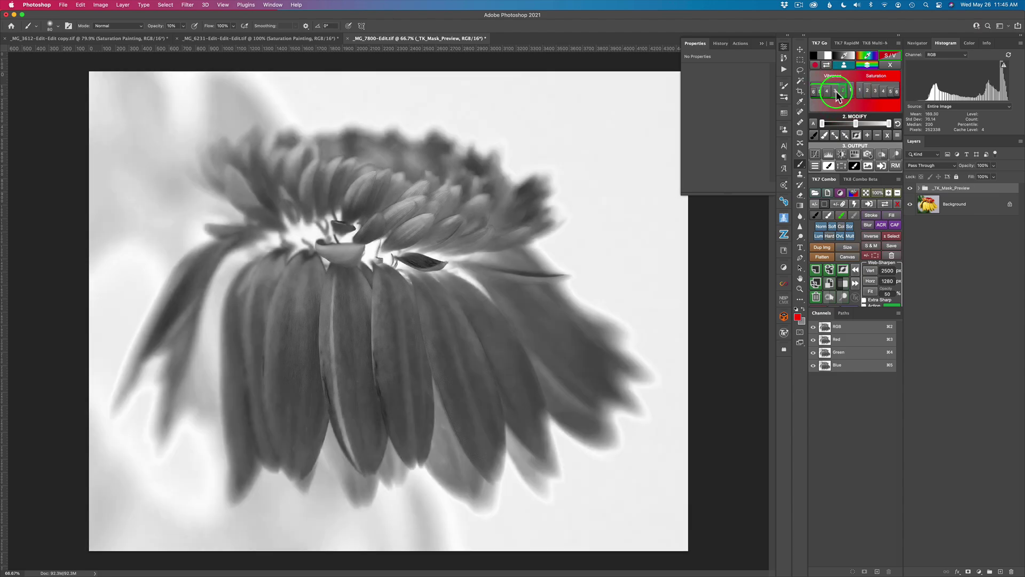
left_click(835, 91)
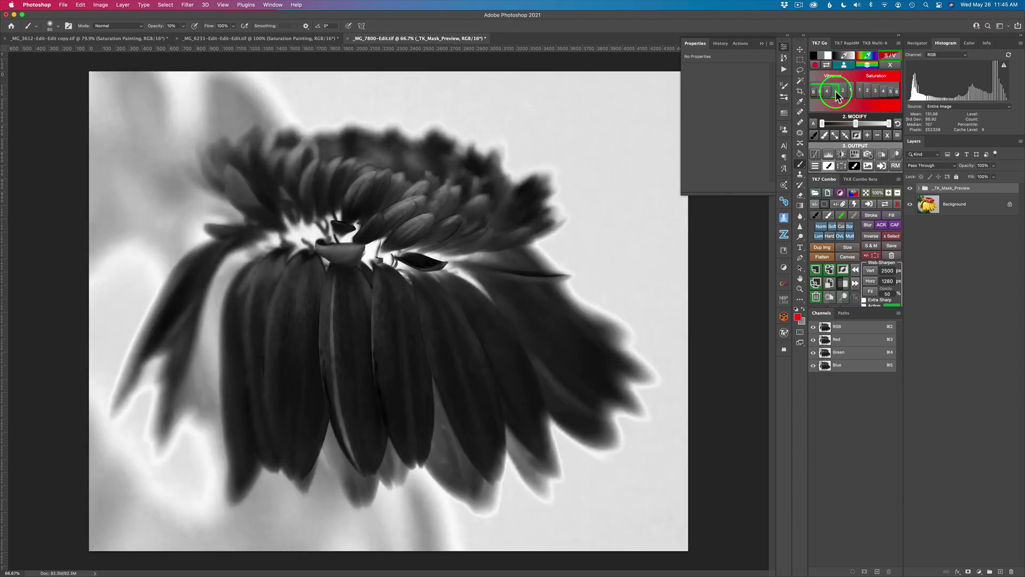
left_click(855, 155)
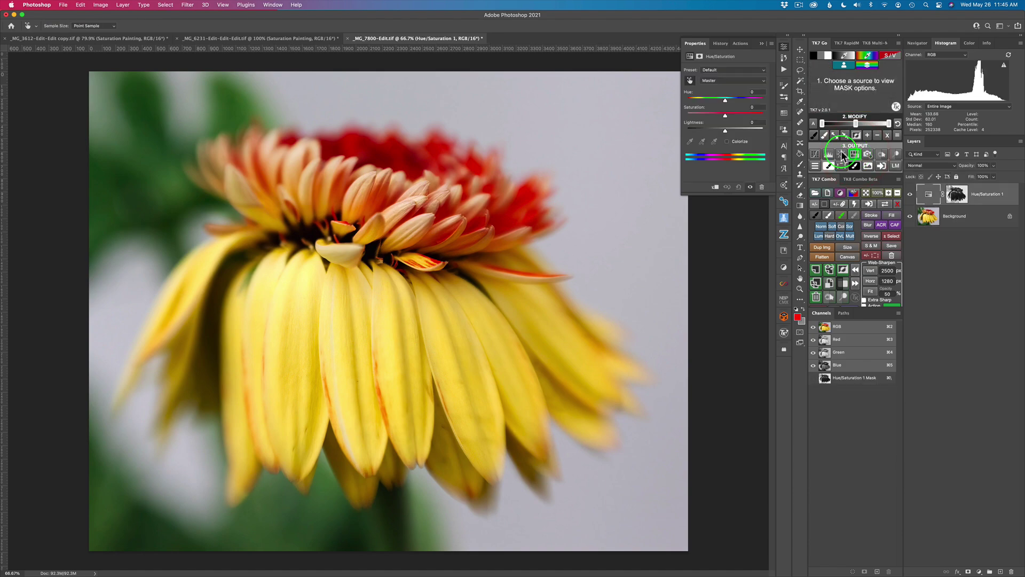
Set the yellow flower layer's master Saturation to +49 and lower the Reds Saturation to -73 by sampling the red petals
left_click(731, 113)
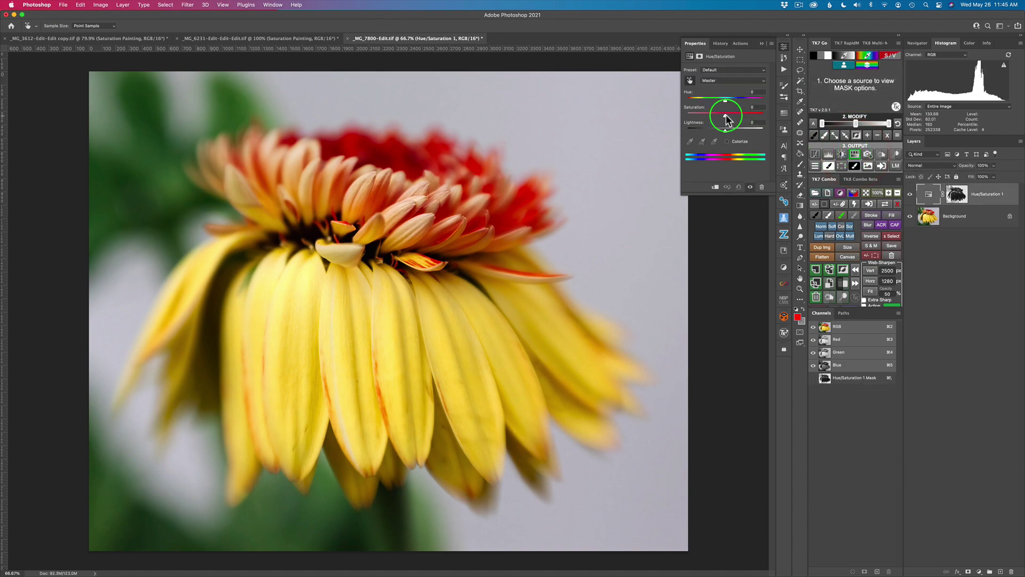
left_click_drag(725, 116, 740, 116)
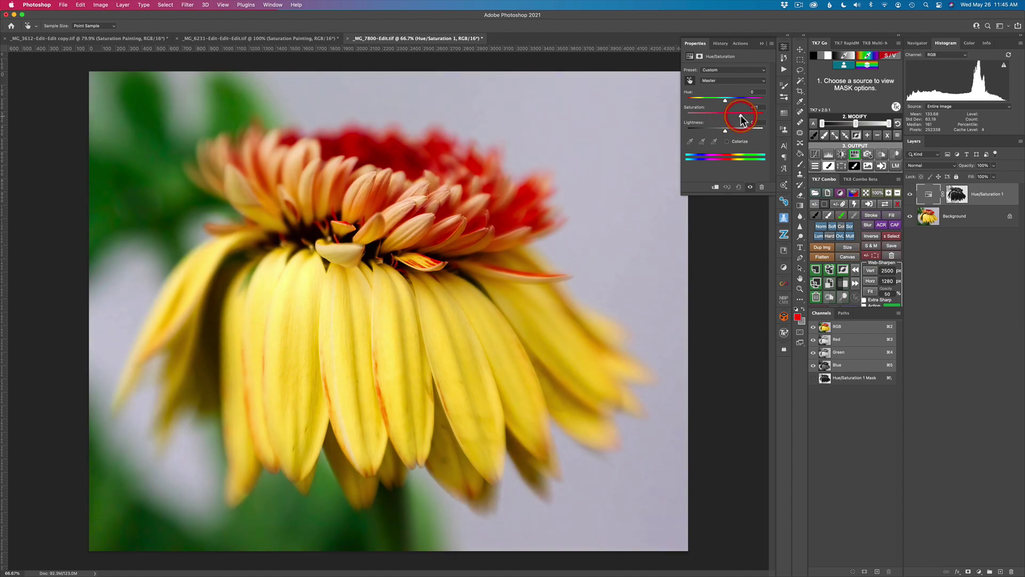
left_click(751, 116)
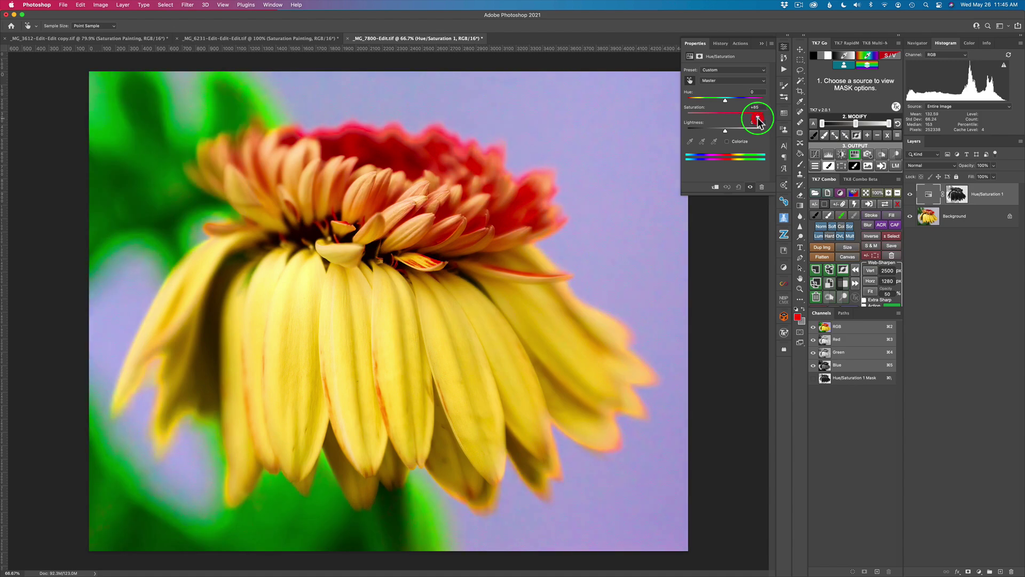
left_click_drag(751, 117, 744, 117)
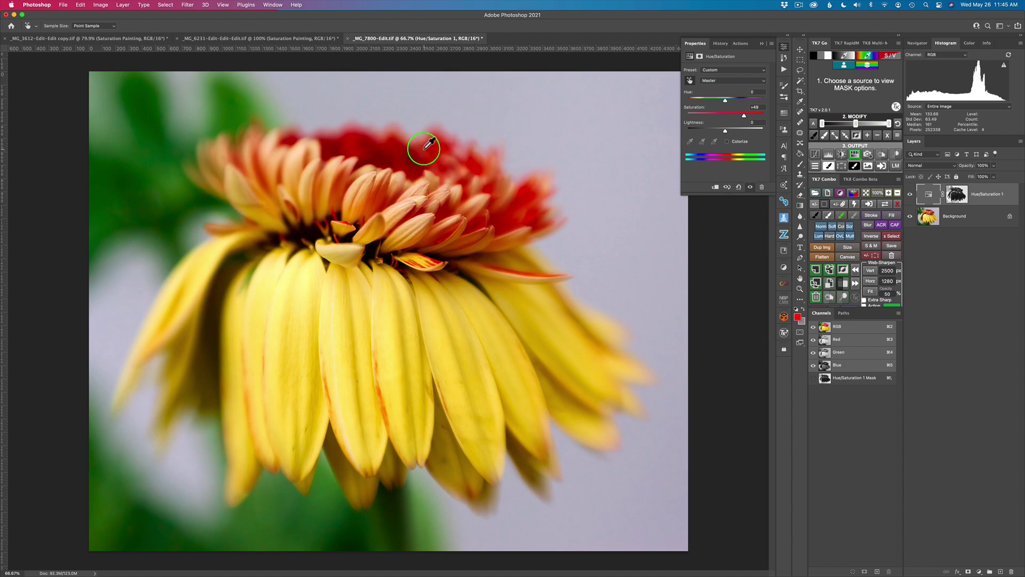
left_click(396, 143)
left_click_drag(396, 143, 367, 140)
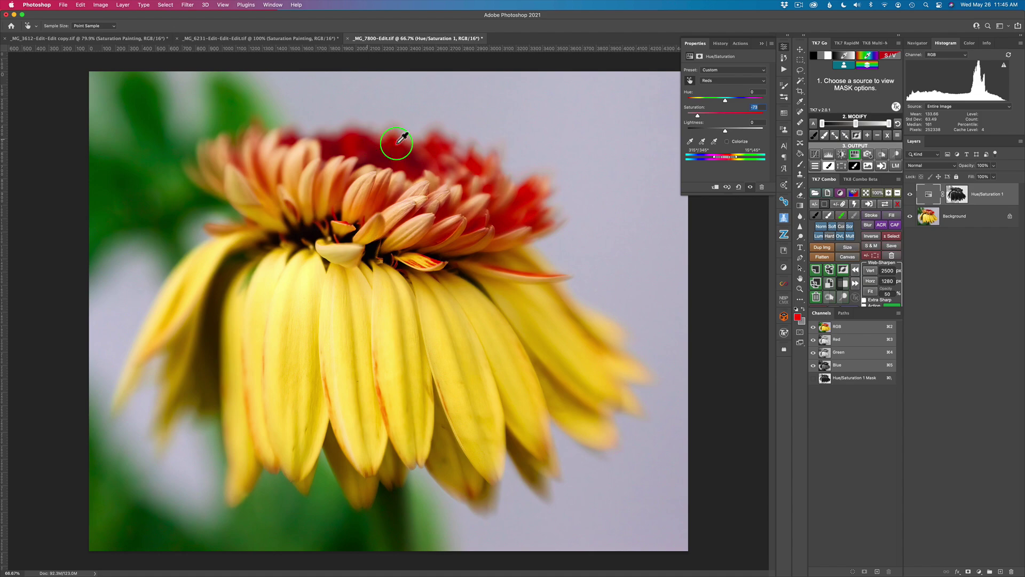
Toggle the Hue/Saturation layer's visibility to compare the yellow and red flower with and without the vibrance adjustment
left_click(911, 194)
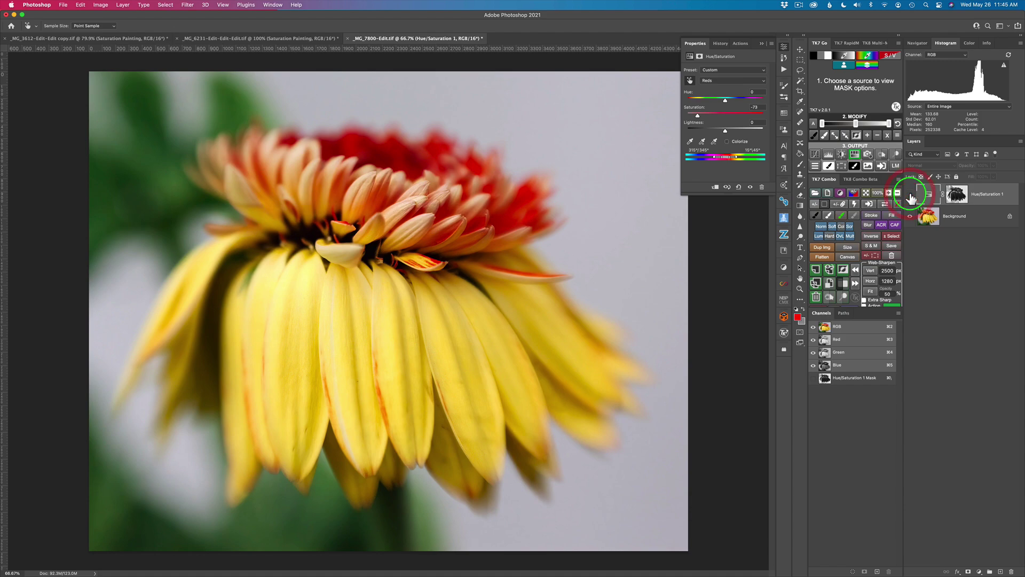
left_click(909, 194)
left_click(909, 194)
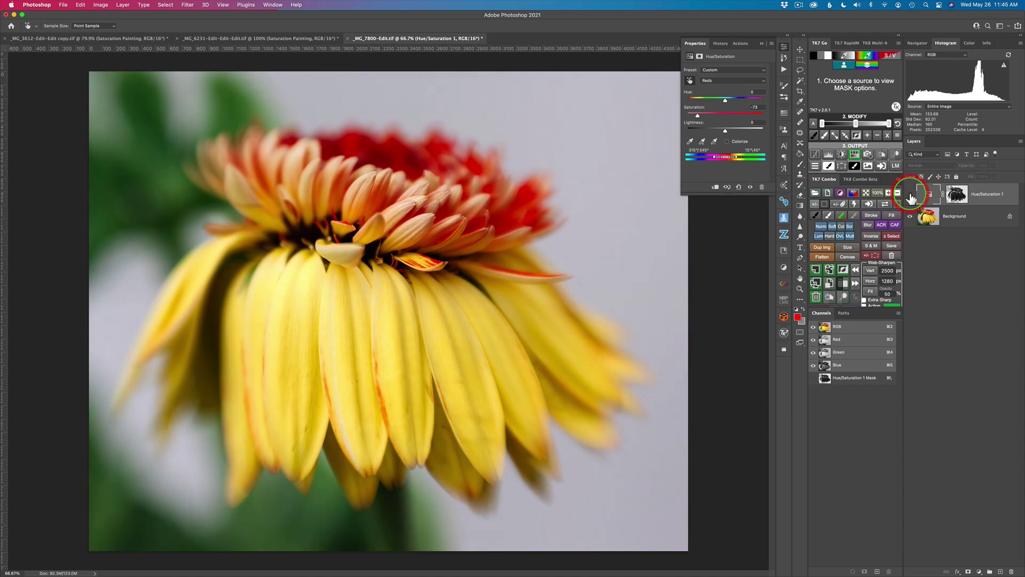
left_click(909, 194)
left_click(910, 195)
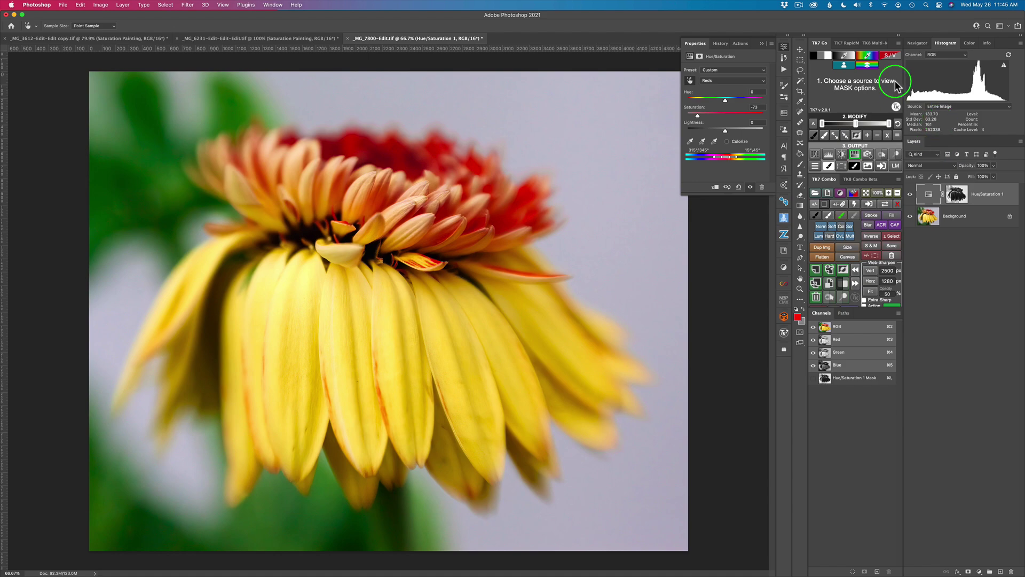